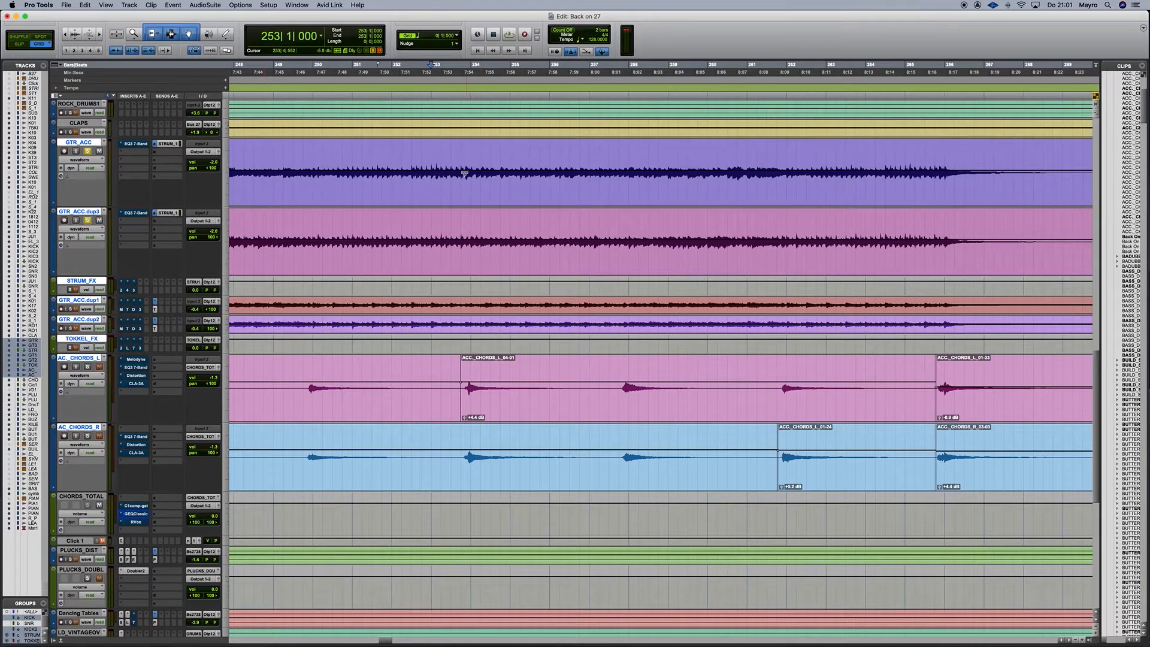
Play the guitar section from the start twice, stopping each time.
{"action": "key", "text": "space"}
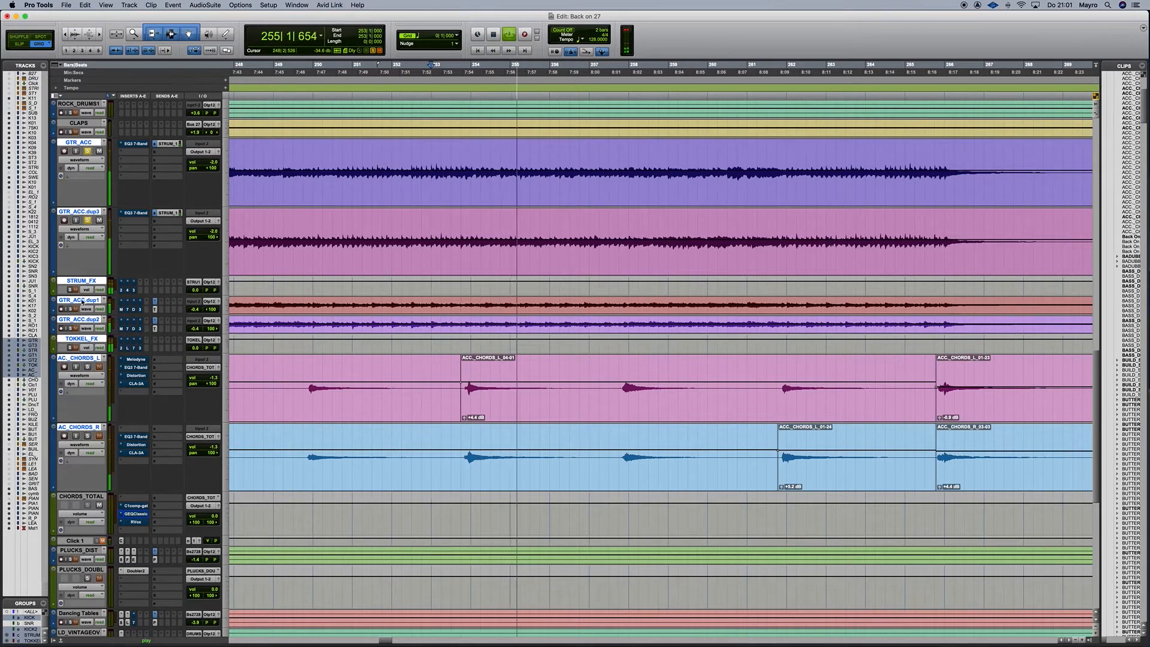
{"action": "key", "text": "space"}
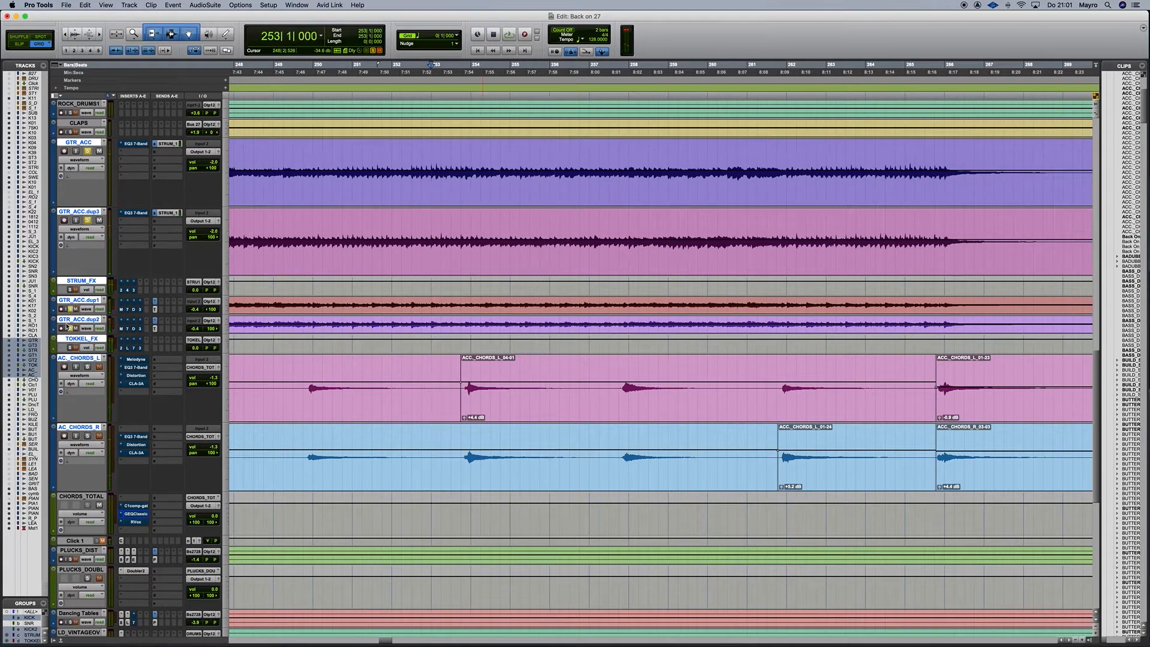
{"action": "key", "text": "space"}
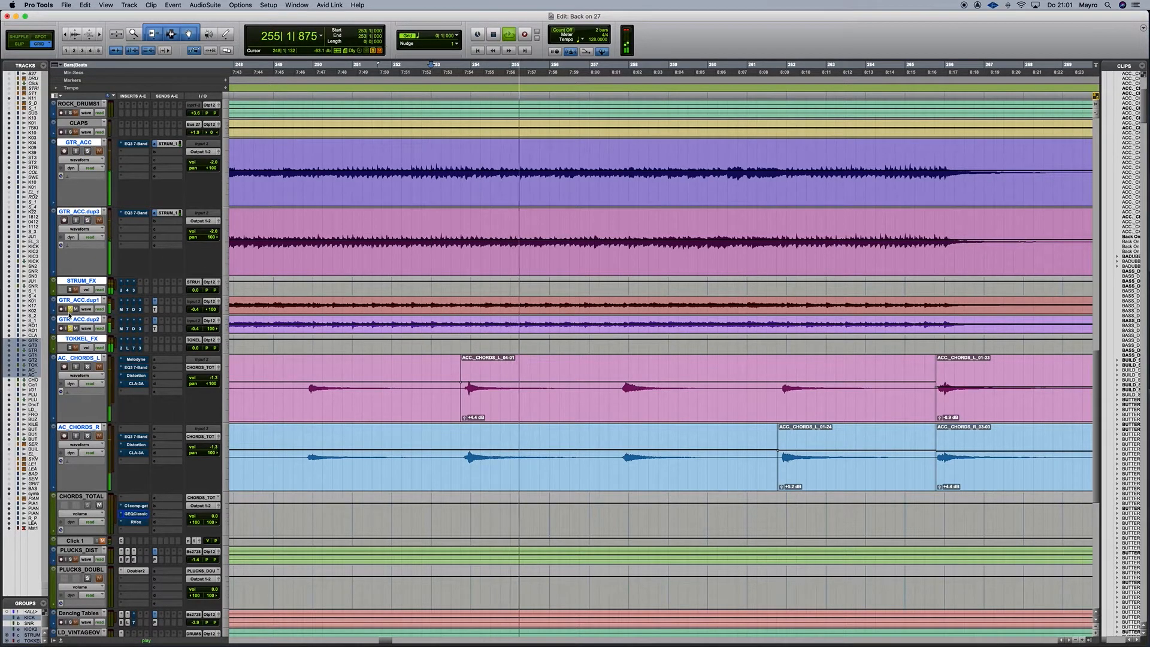
{"action": "key", "text": "space"}
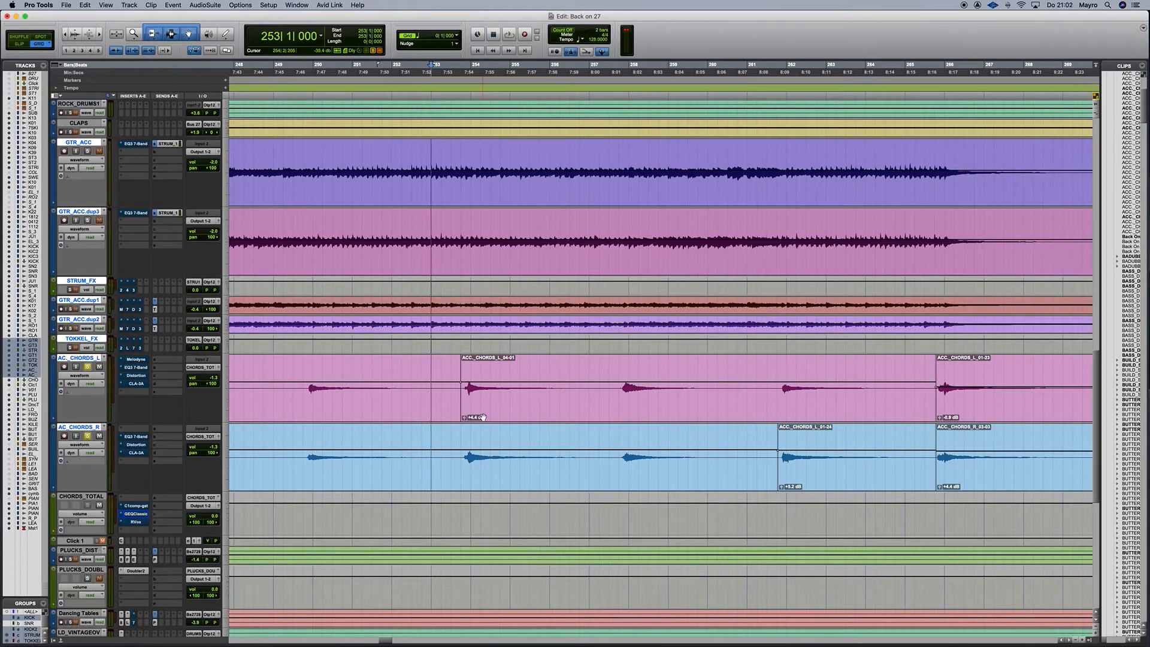
Play the selected ACC_CHORDS_L clip, then bring up GTR_ACC's EQ3 7-Band plug-in.
{"action": "left_click", "coordinate": [479, 415]}
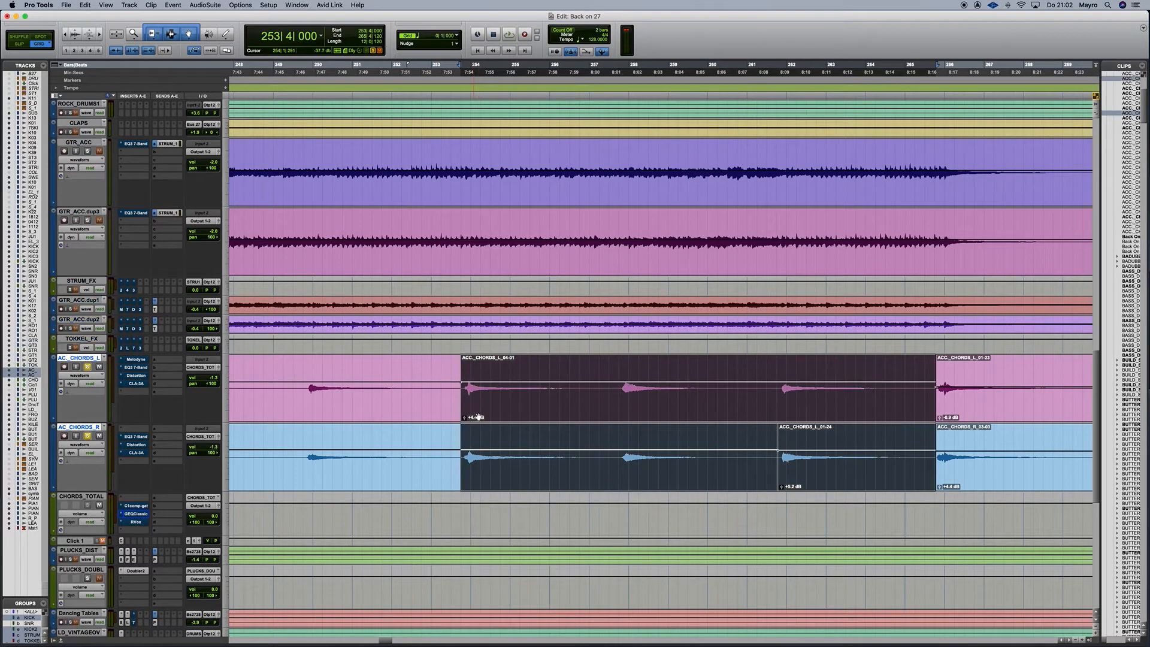
{"action": "key", "text": "space"}
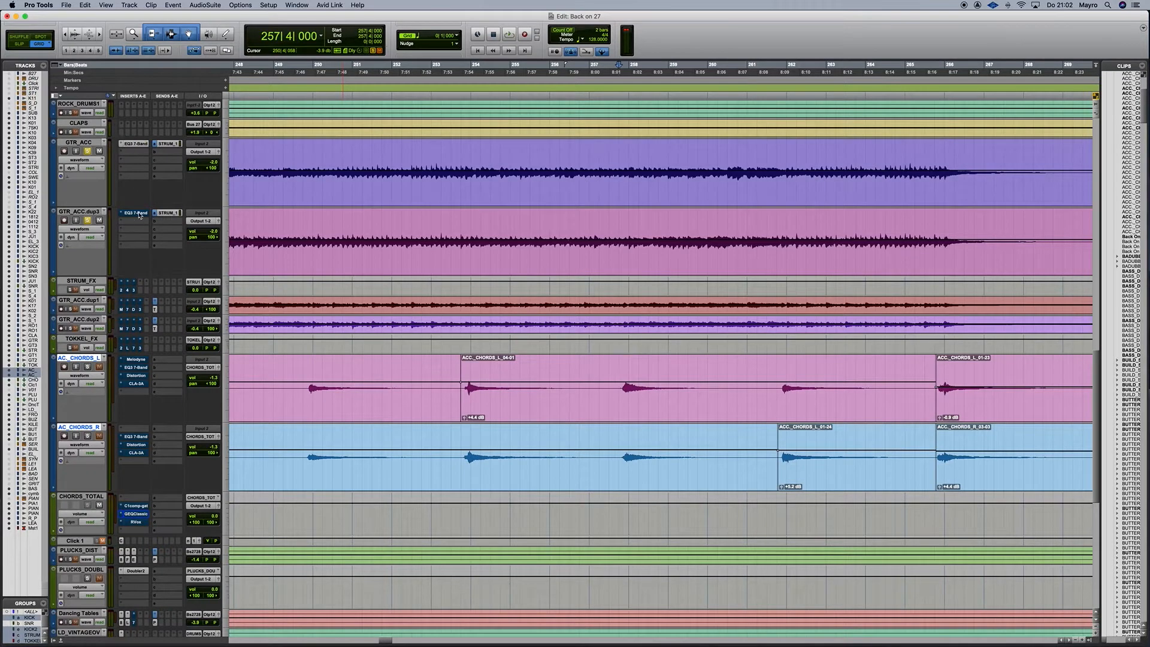
{"action": "left_click", "coordinate": [135, 143]}
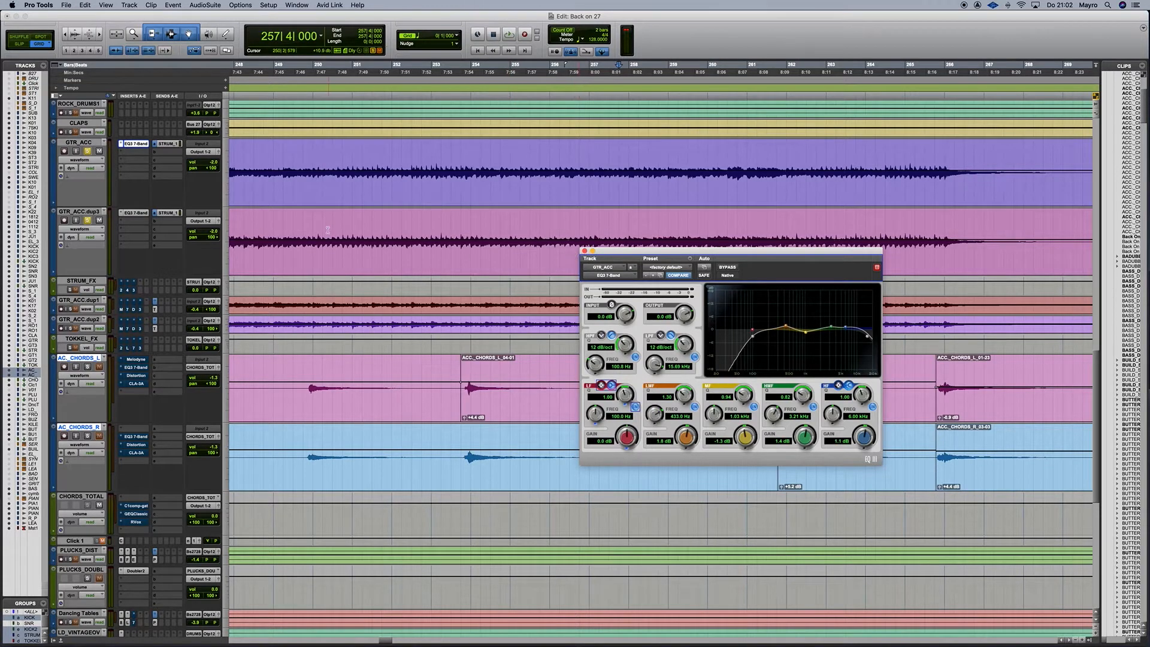
During playback, select GTR_ACC and GTR_ACC.dup3 together.
{"action": "key", "text": "space"}
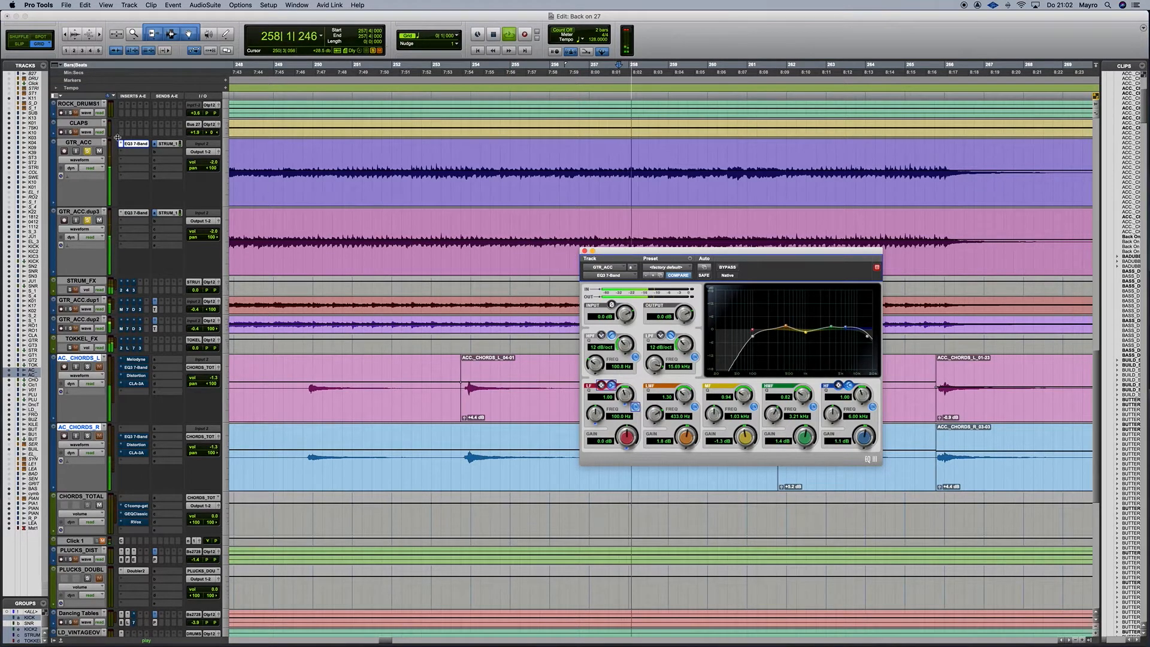
{"action": "left_click", "coordinate": [93, 186]}
{"action": "left_click", "coordinate": [79, 212], "text": "shift"}
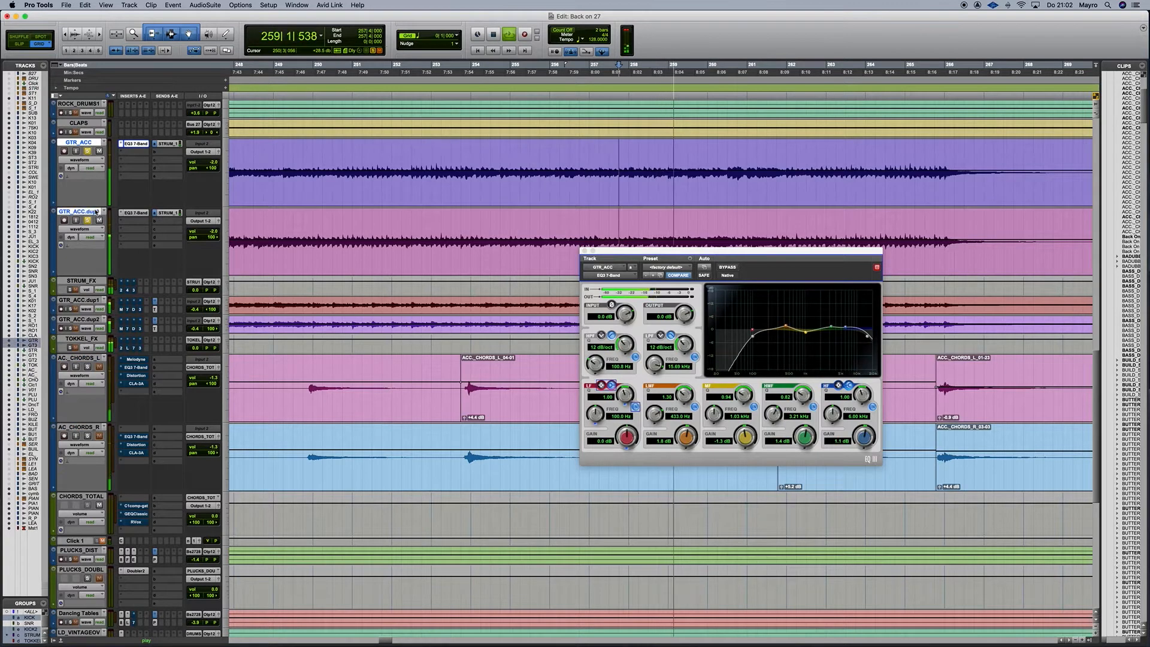
Compare both tracks with EQ3 bypassed and active, then stop and close the EQ window.
{"action": "left_click", "coordinate": [135, 213], "text": "alt+shift+super"}
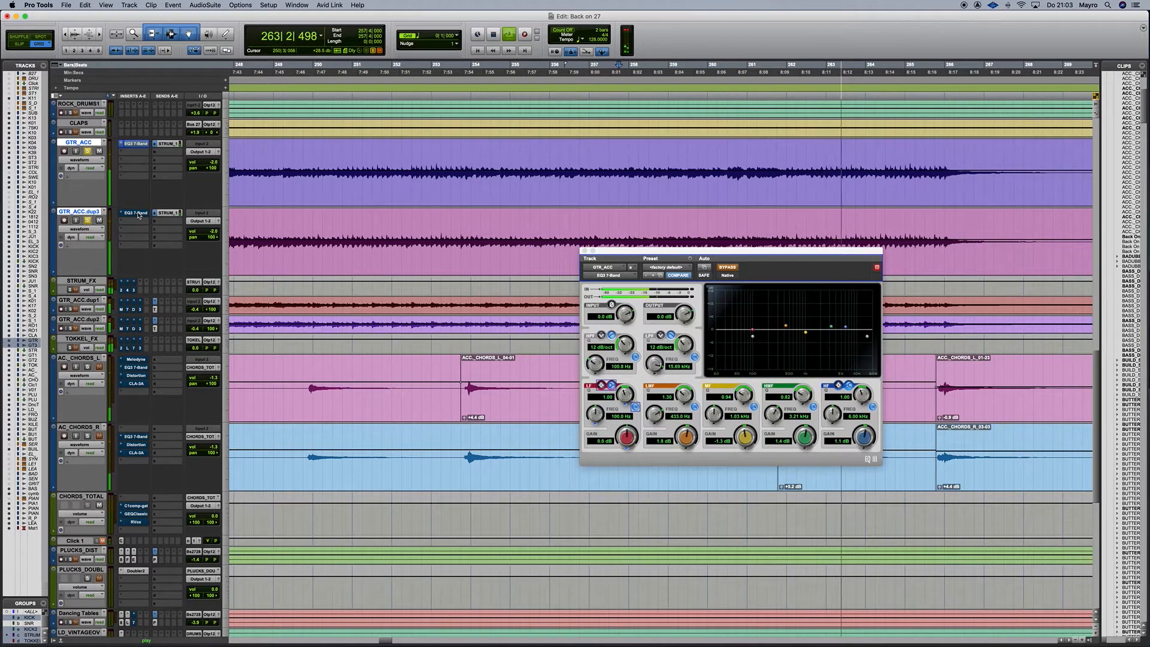
{"action": "left_click", "coordinate": [136, 213], "text": "alt+shift+super"}
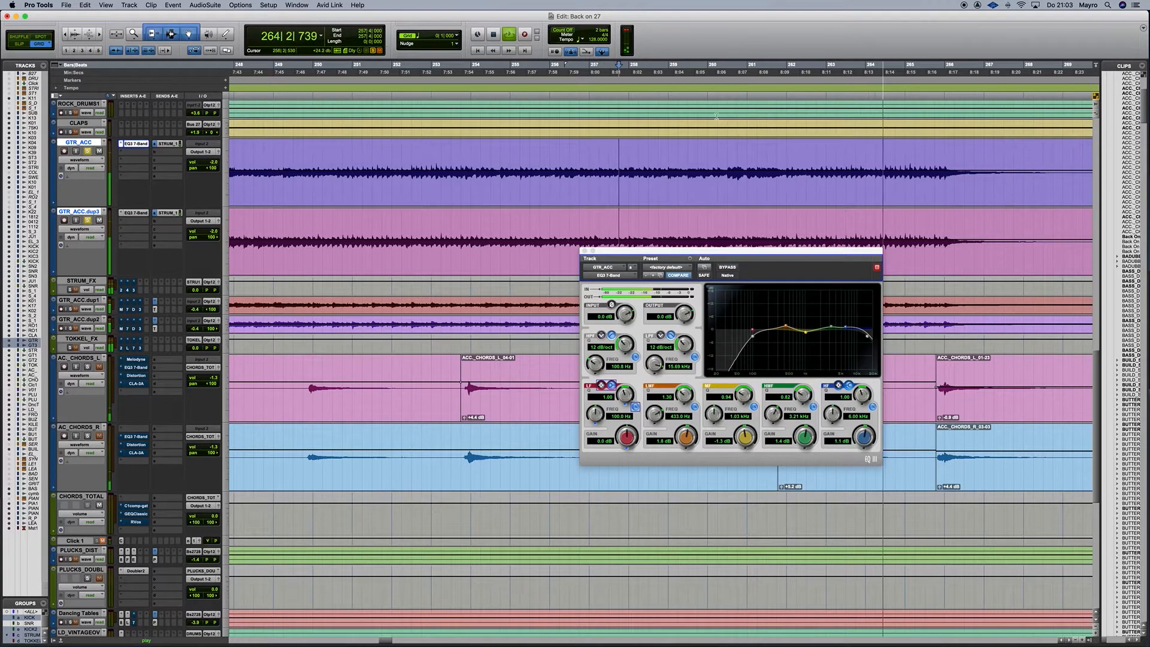
{"action": "key", "text": "space"}
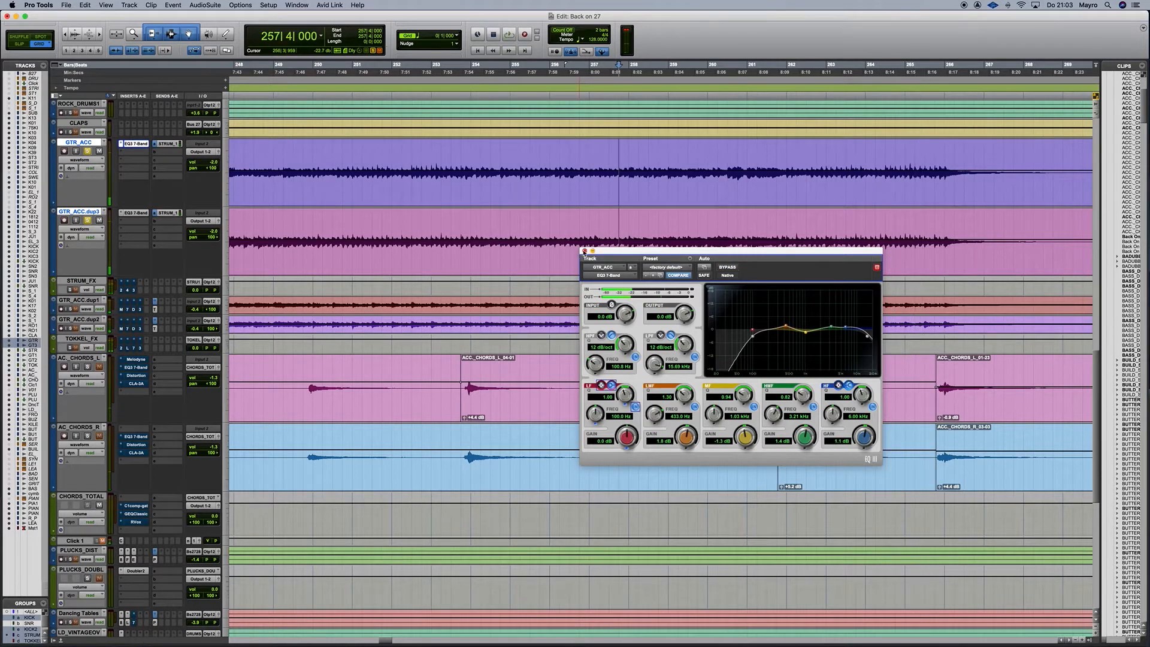
{"action": "left_click_drag", "start_coordinate": [606, 252], "coordinate": [639, 254]}
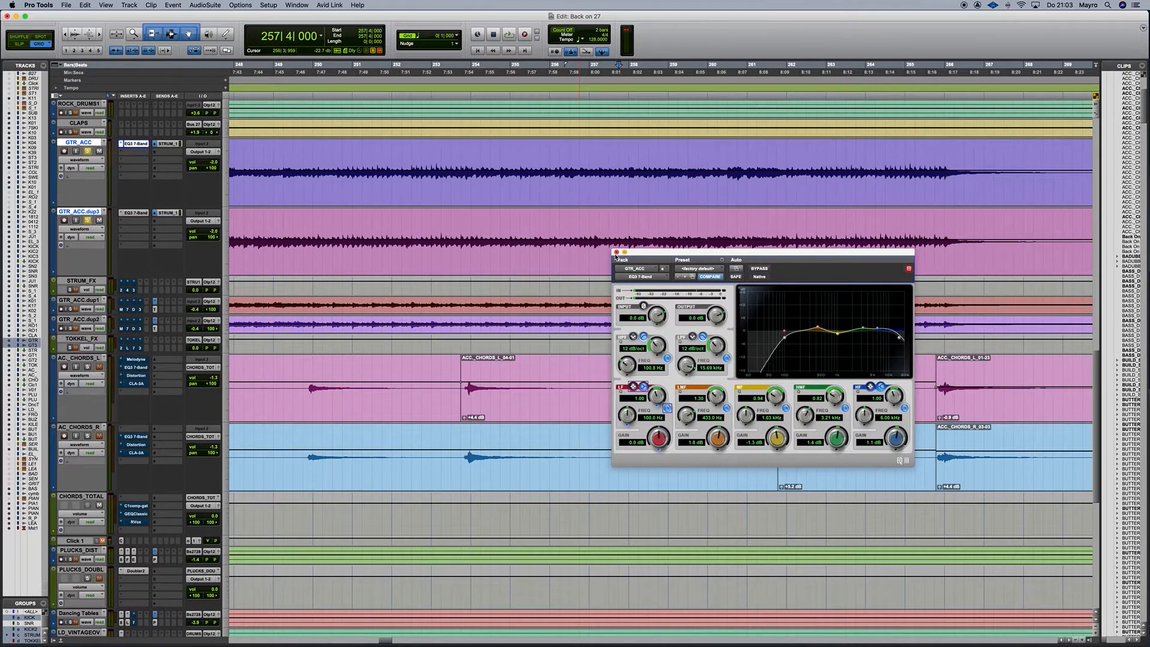
{"action": "left_click", "coordinate": [617, 252]}
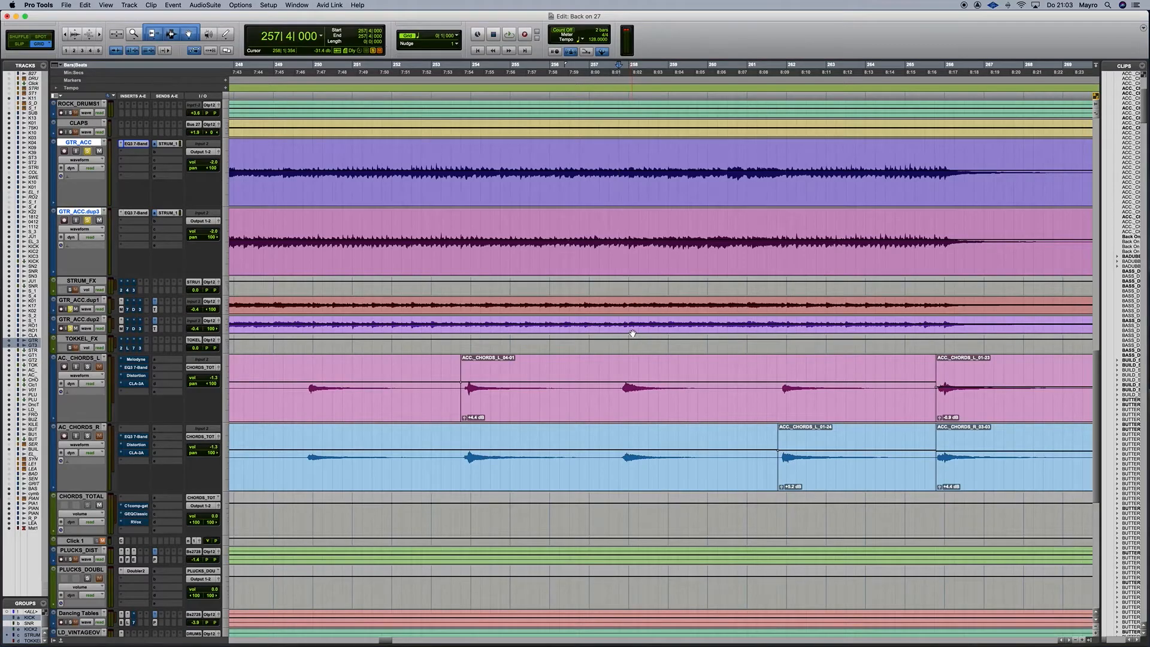
Select bars 257–266 on GTR_ACC.dup1 and dup2, check dup1's EQ3, and play the range.
{"action": "left_click_drag", "start_coordinate": [588, 301], "coordinate": [942, 309]}
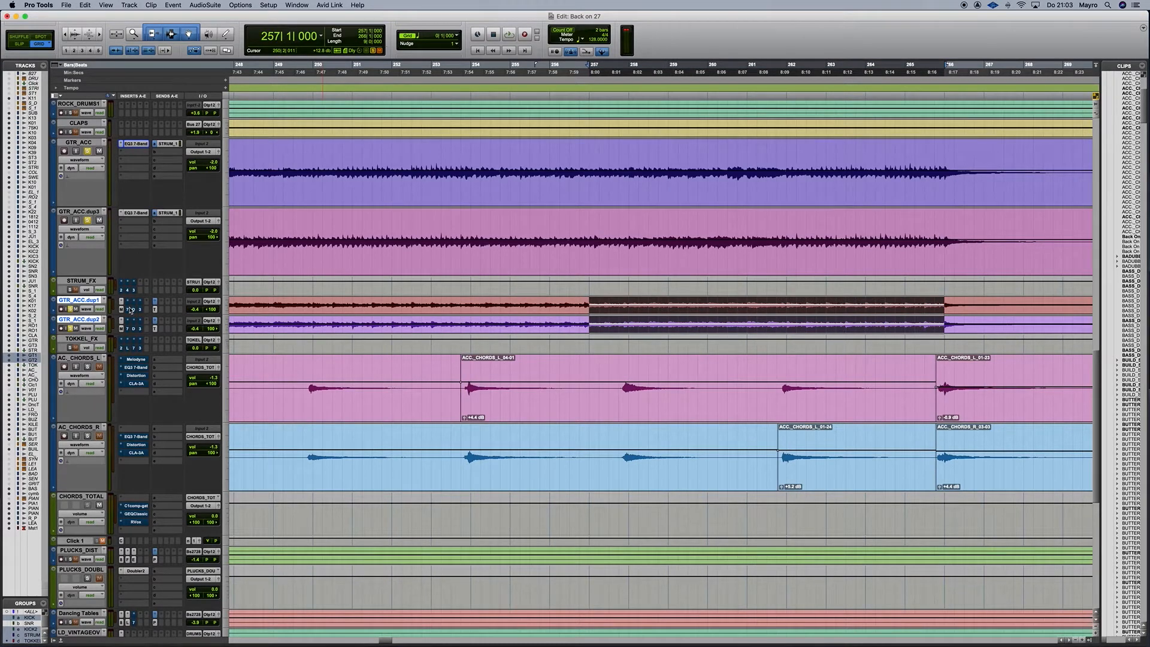
{"action": "left_click", "coordinate": [127, 310]}
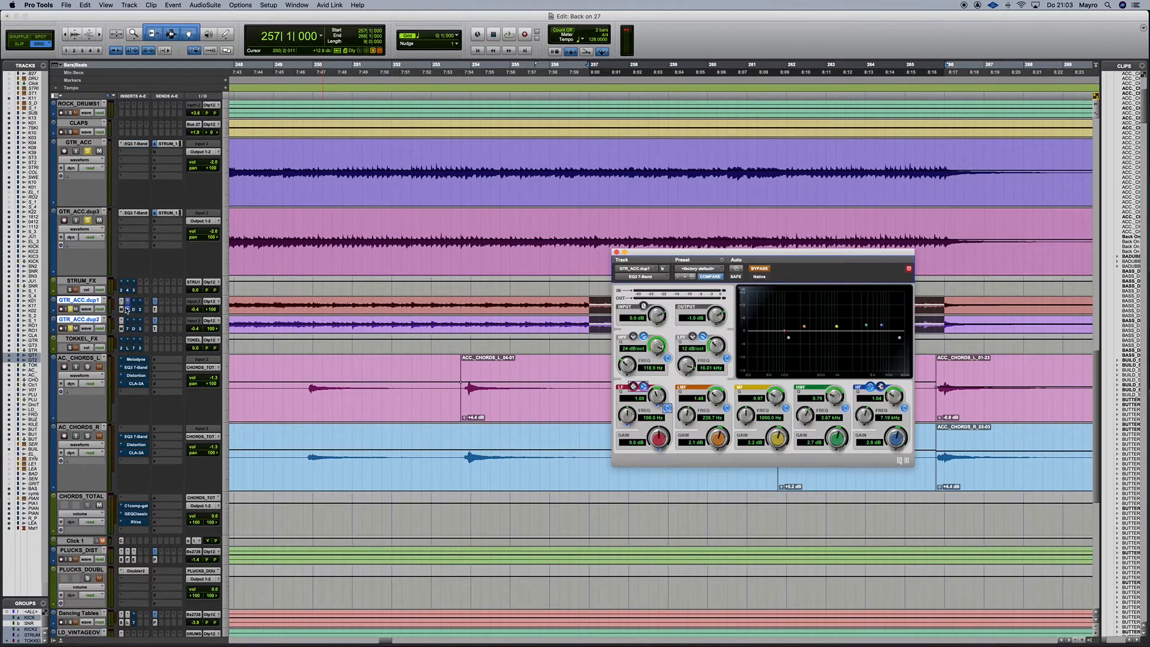
{"action": "left_click_drag", "start_coordinate": [677, 270], "coordinate": [611, 271]}
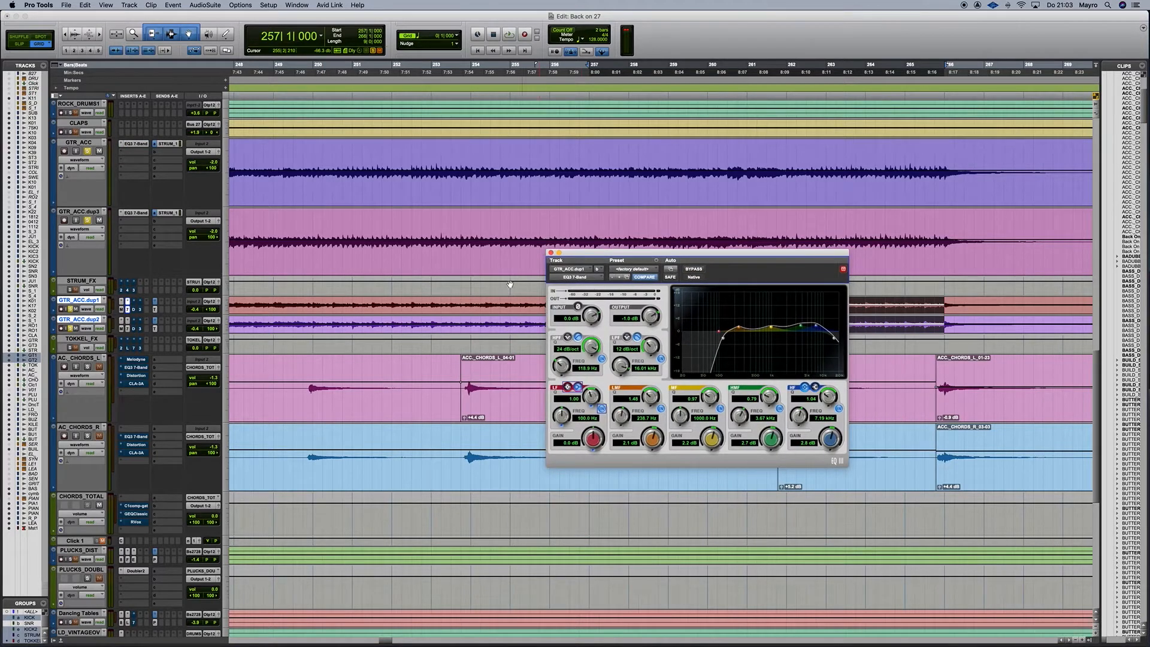
{"action": "left_click", "coordinate": [130, 313]}
{"action": "key", "text": "space"}
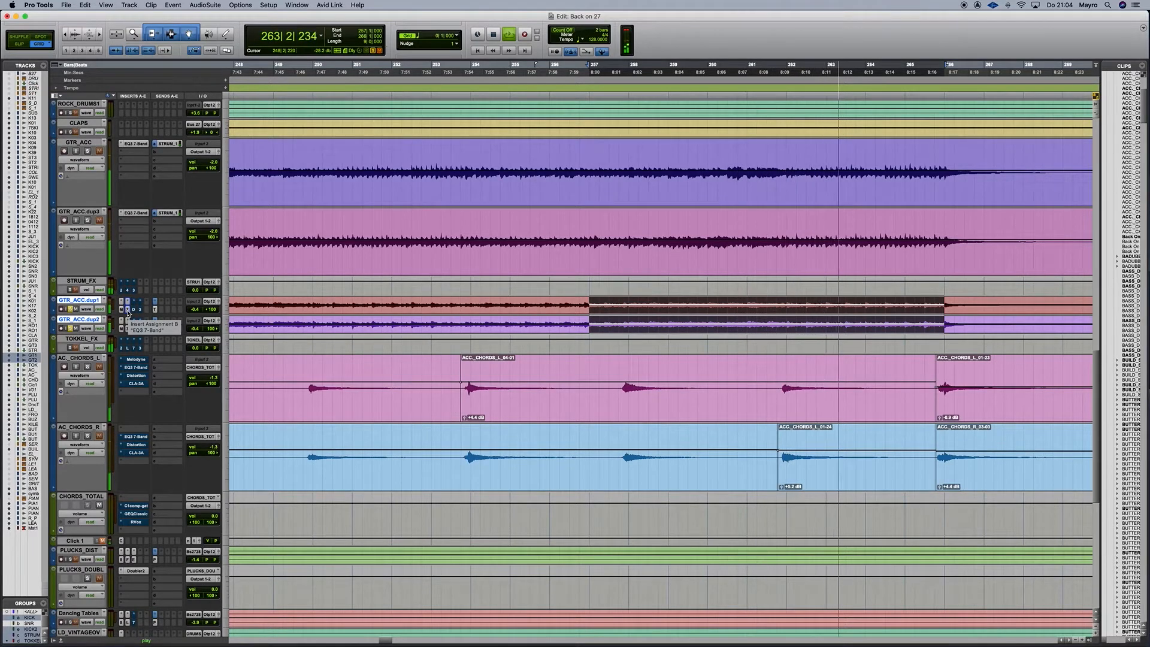
{"action": "left_click", "coordinate": [127, 308]}
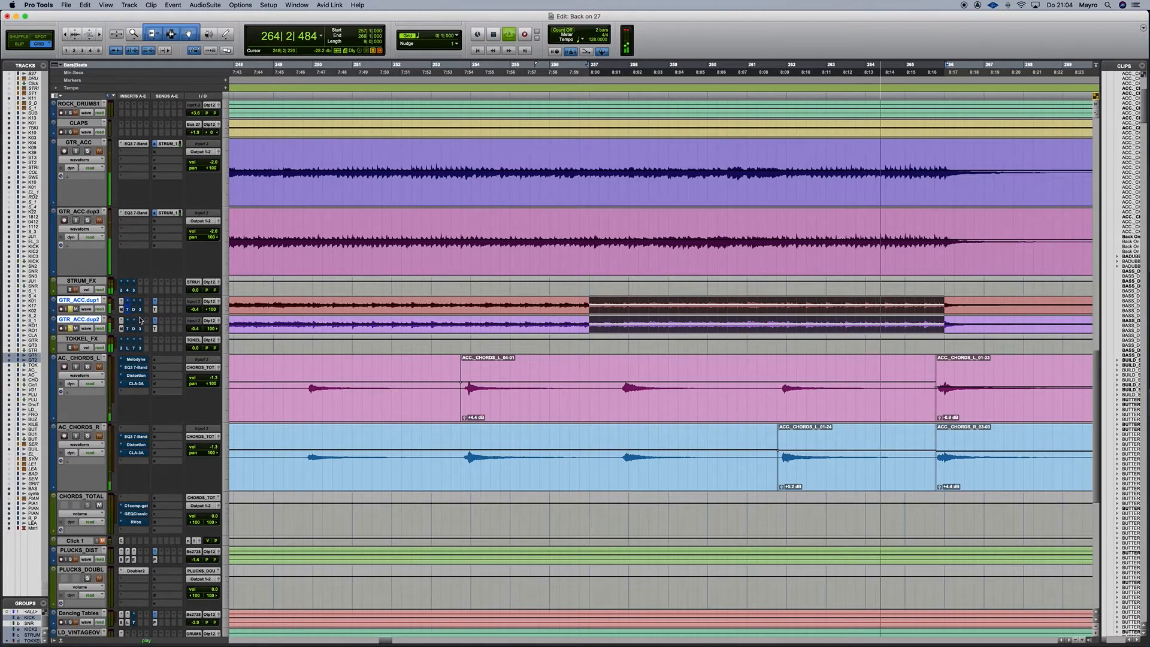
{"action": "key", "text": "space"}
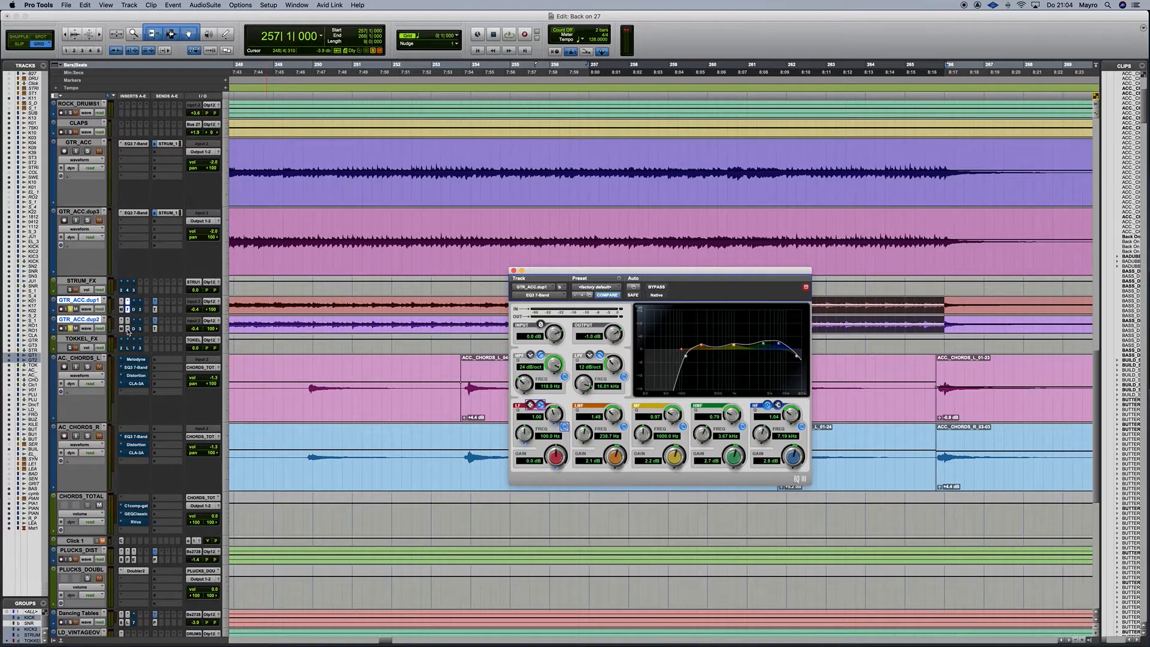
{"action": "left_click", "coordinate": [128, 213]}
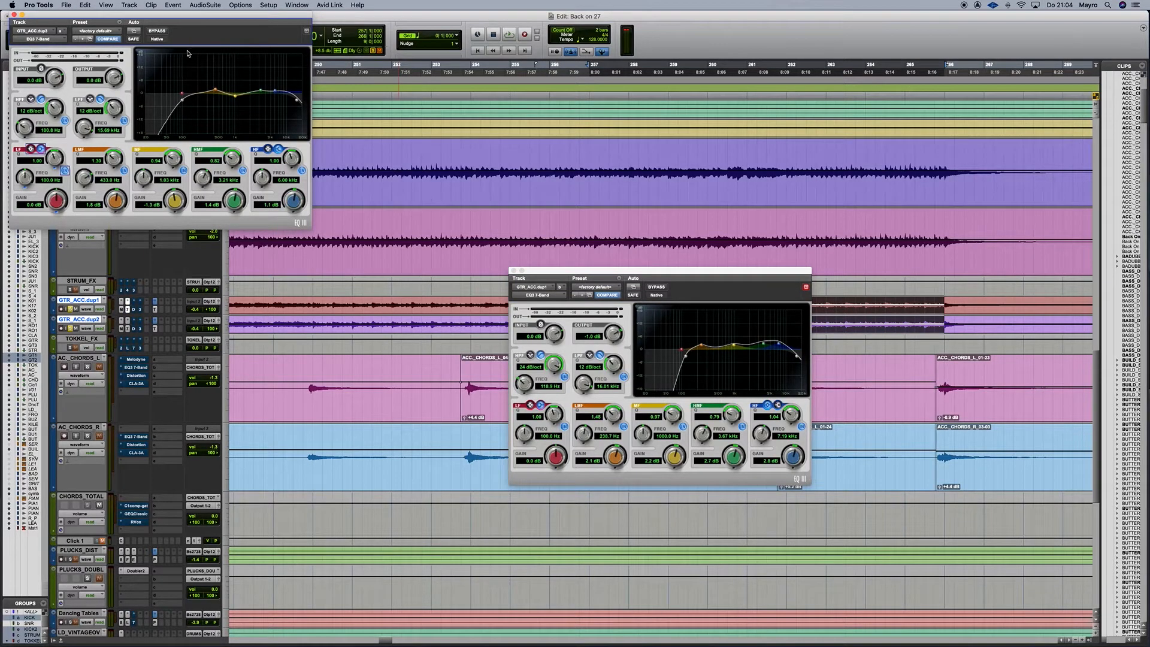
{"action": "left_click", "coordinate": [14, 14]}
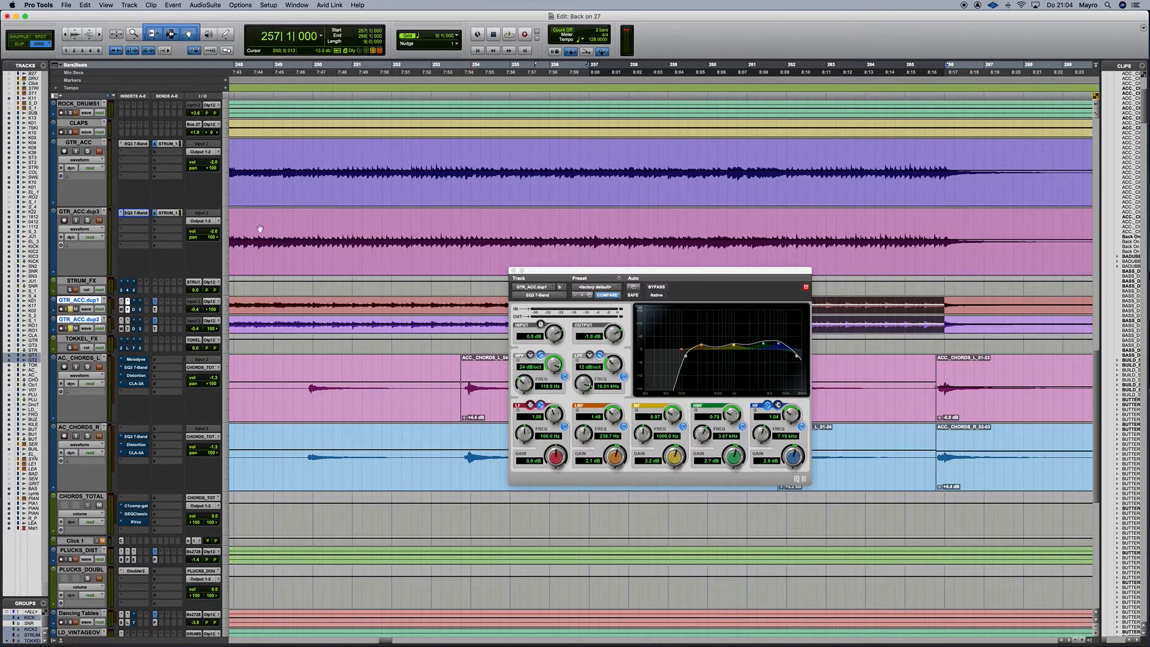
{"action": "left_click", "coordinate": [135, 213]}
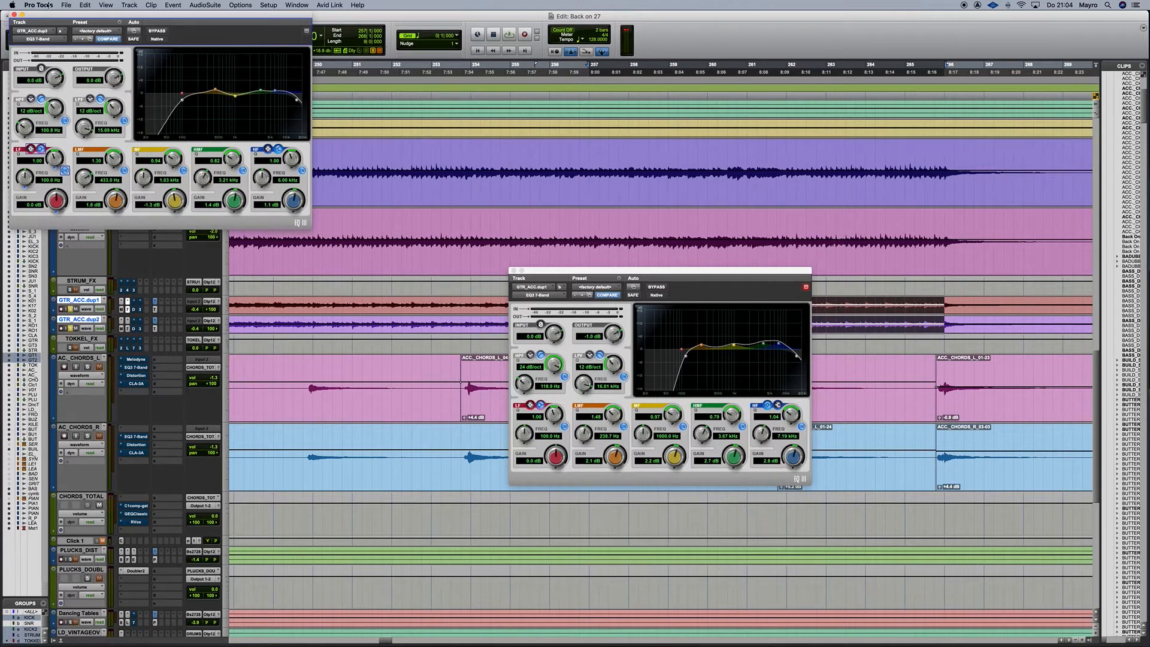
{"action": "left_click", "coordinate": [13, 15]}
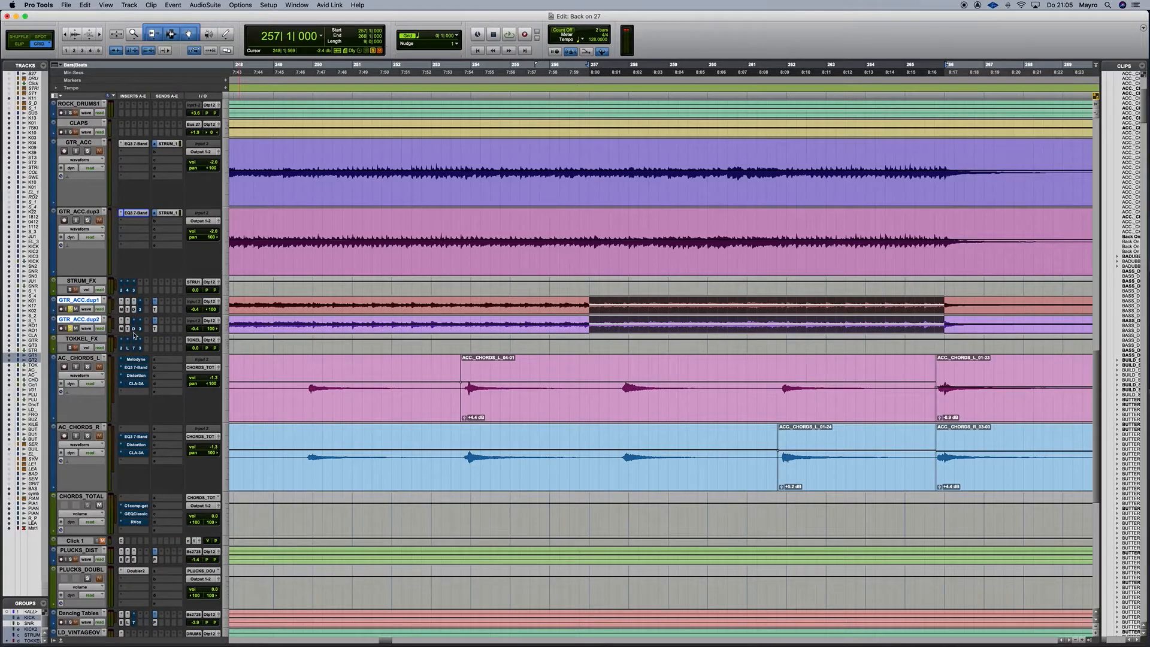
Compare GTR_ACC.dup1's AIR Distortion bypassed and active during playback, then close its window.
{"action": "left_click", "coordinate": [134, 310]}
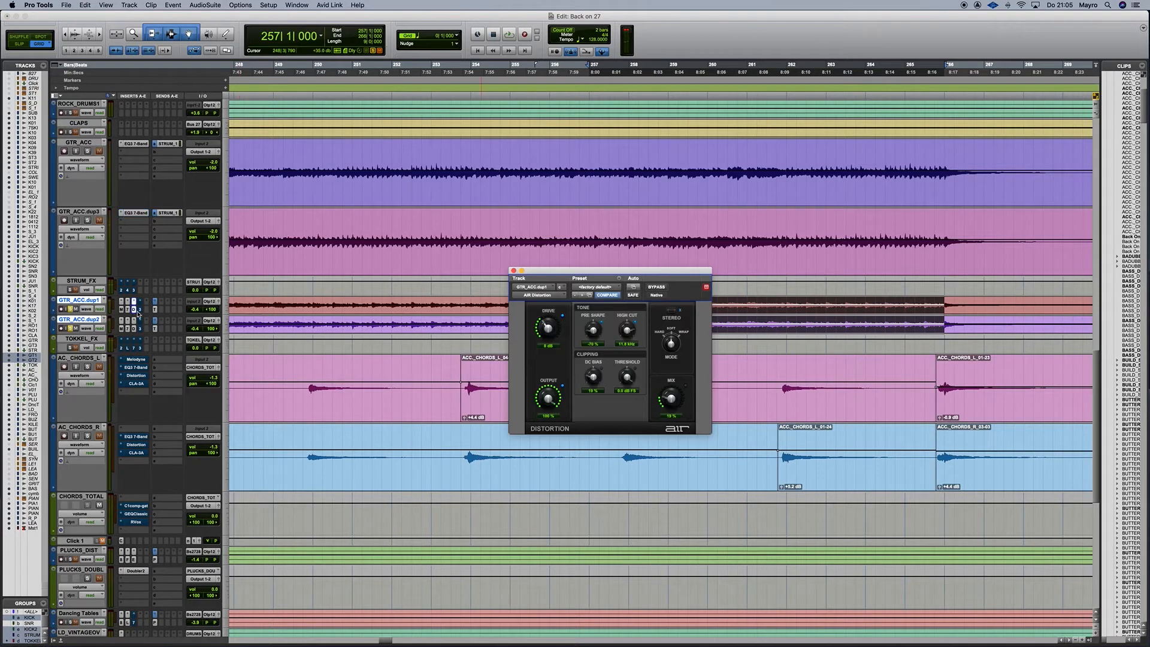
{"action": "key", "text": "space"}
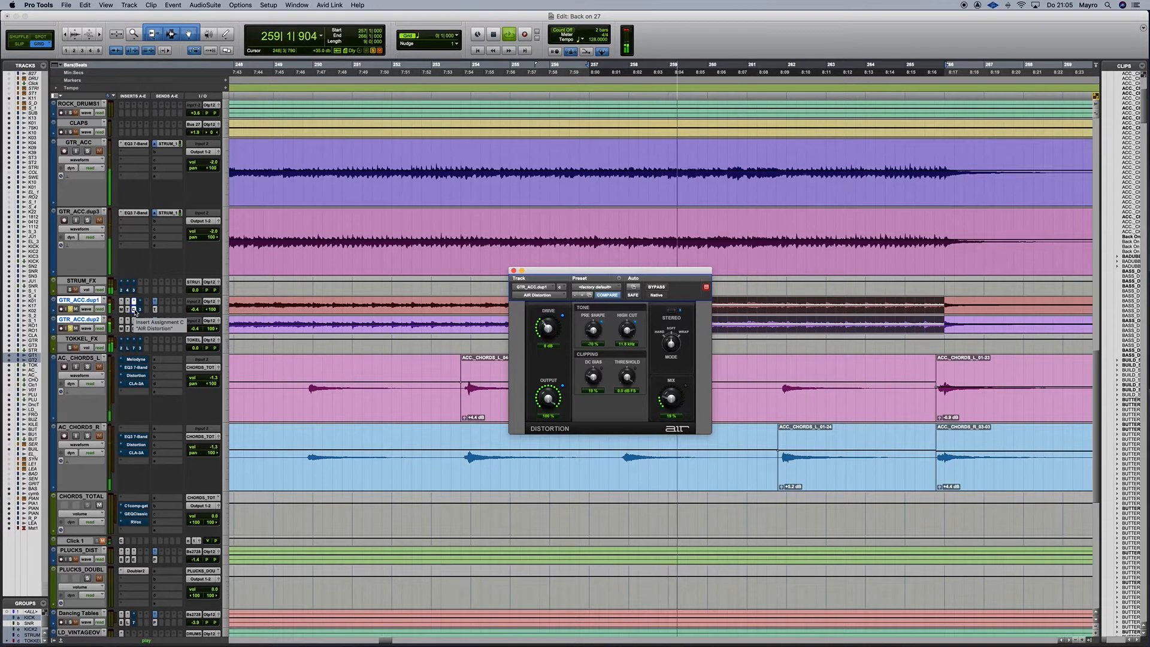
{"action": "left_click", "coordinate": [134, 310], "text": "super"}
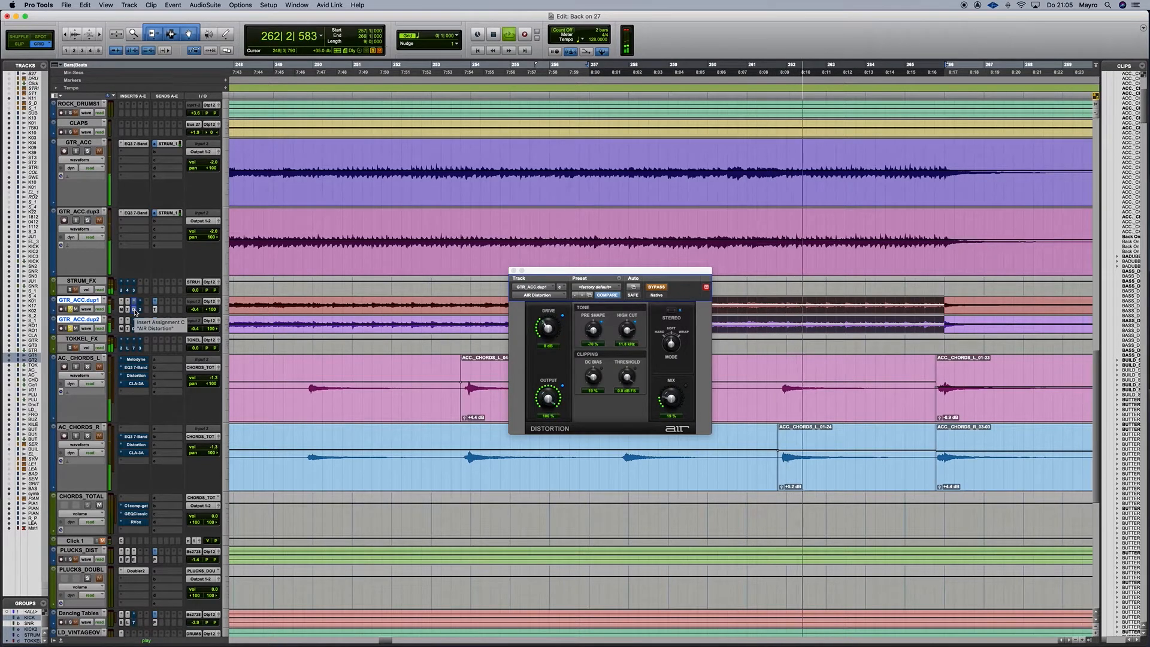
{"action": "left_click", "coordinate": [135, 311], "text": "super"}
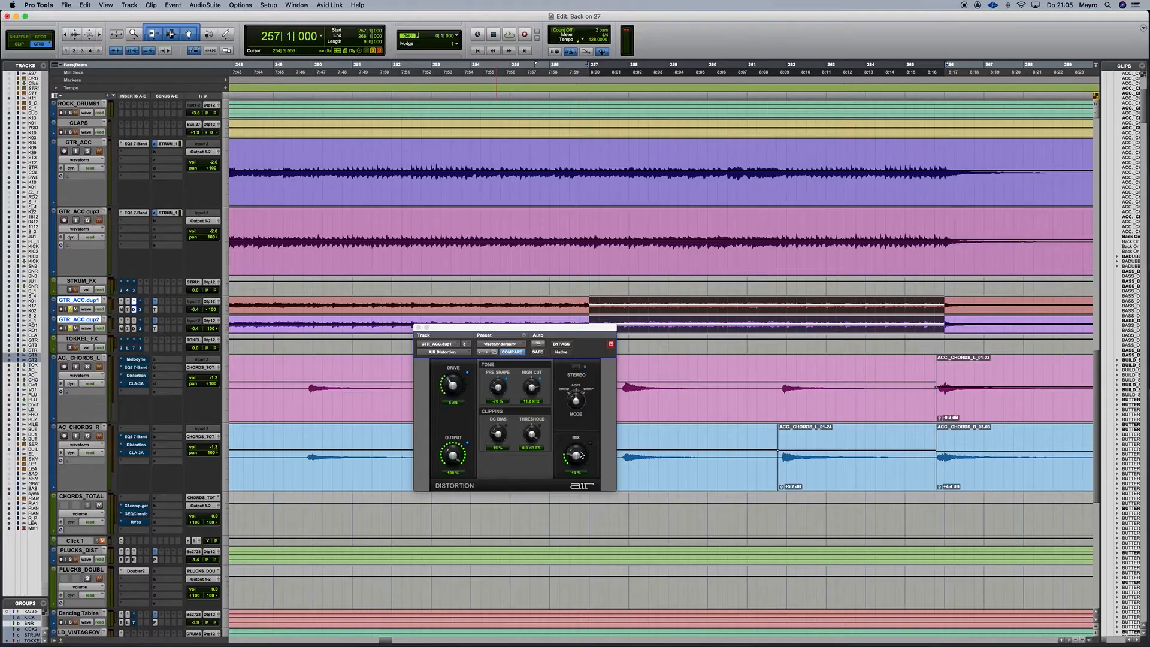
{"action": "left_click", "coordinate": [419, 328]}
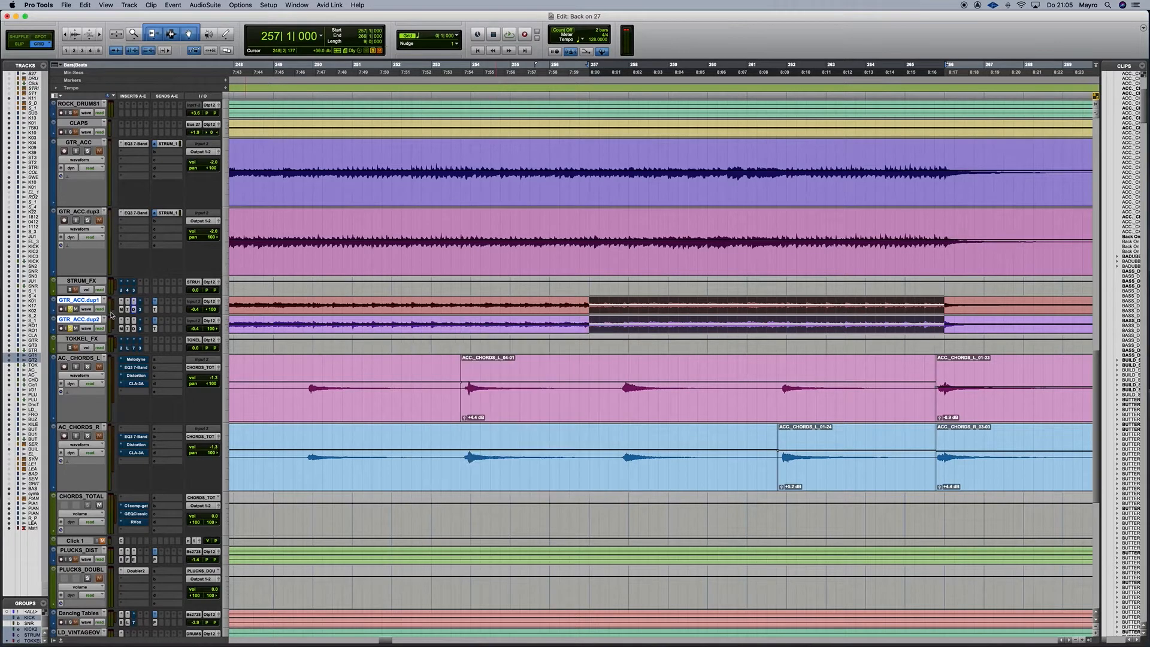
Open CLA-3A on GTR_ACC.dup1 and play the guitars with it bypassed, then active again.
{"action": "left_click", "coordinate": [140, 329]}
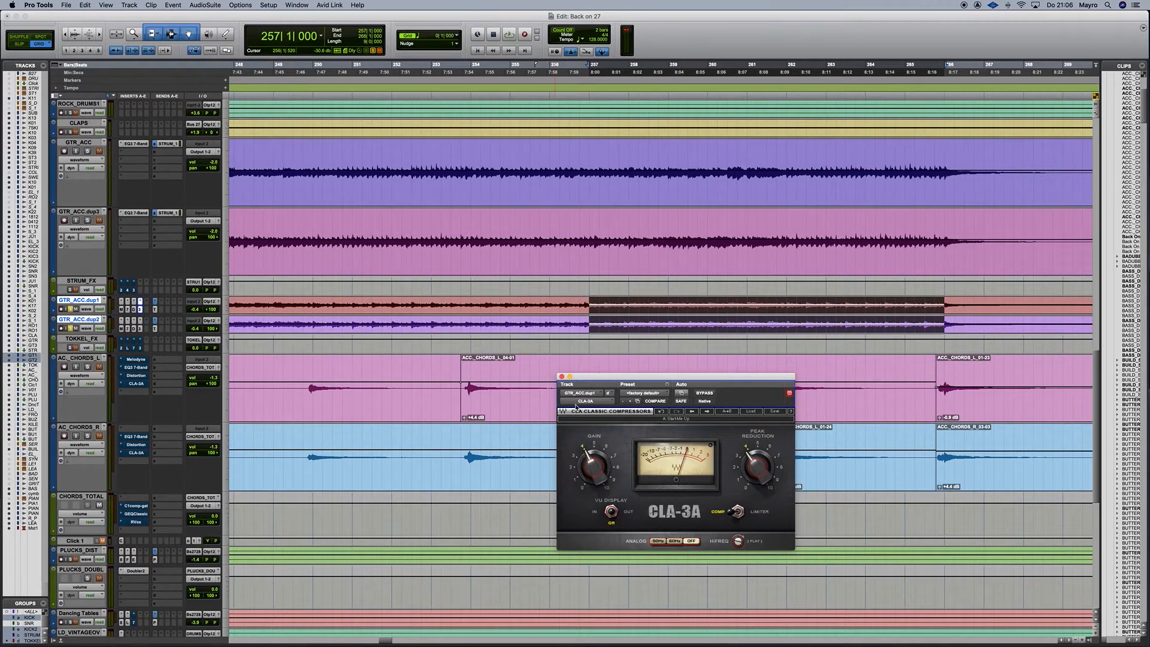
{"action": "left_click_drag", "start_coordinate": [646, 376], "coordinate": [599, 365]}
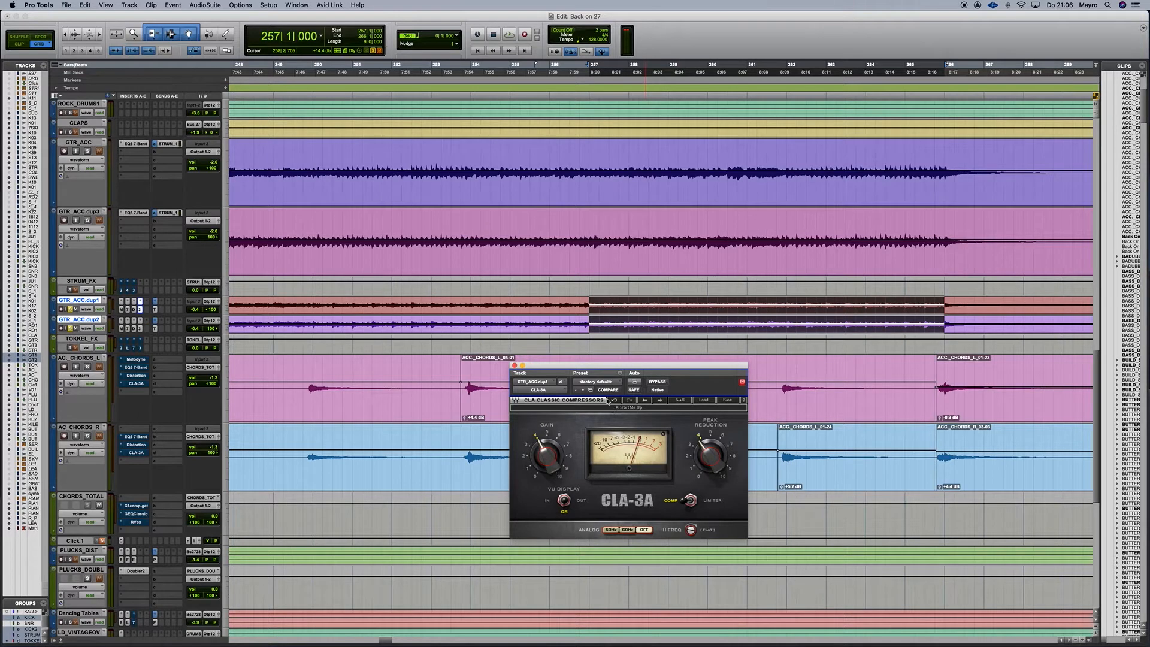
{"action": "key", "text": "space"}
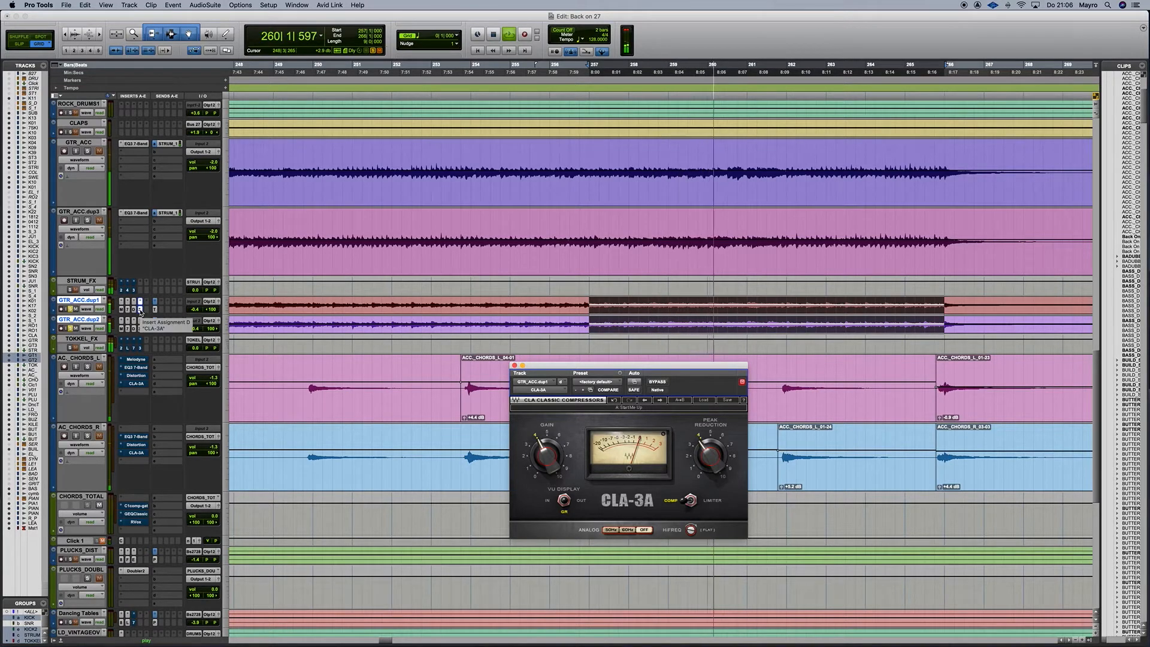
{"action": "left_click", "coordinate": [140, 311], "text": "super"}
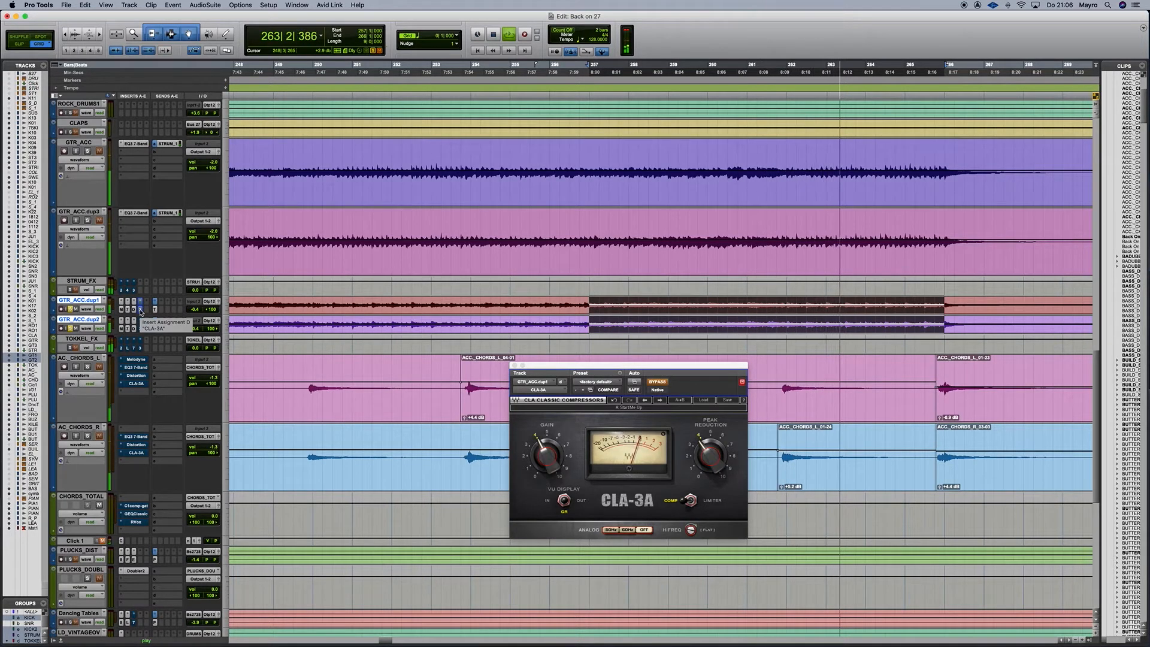
{"action": "left_click", "coordinate": [141, 310], "text": "super"}
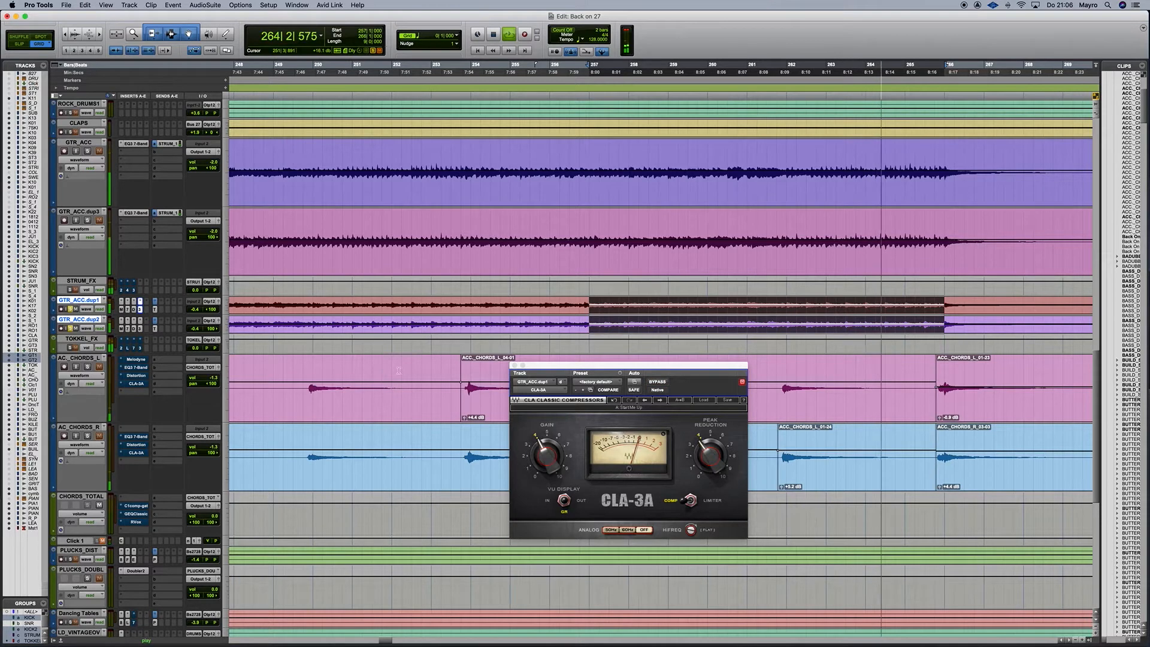
Stop playback, close CLA-3A, and select ACC_CHORDS_L_04-01 on both chord tracks.
{"action": "key", "text": "space"}
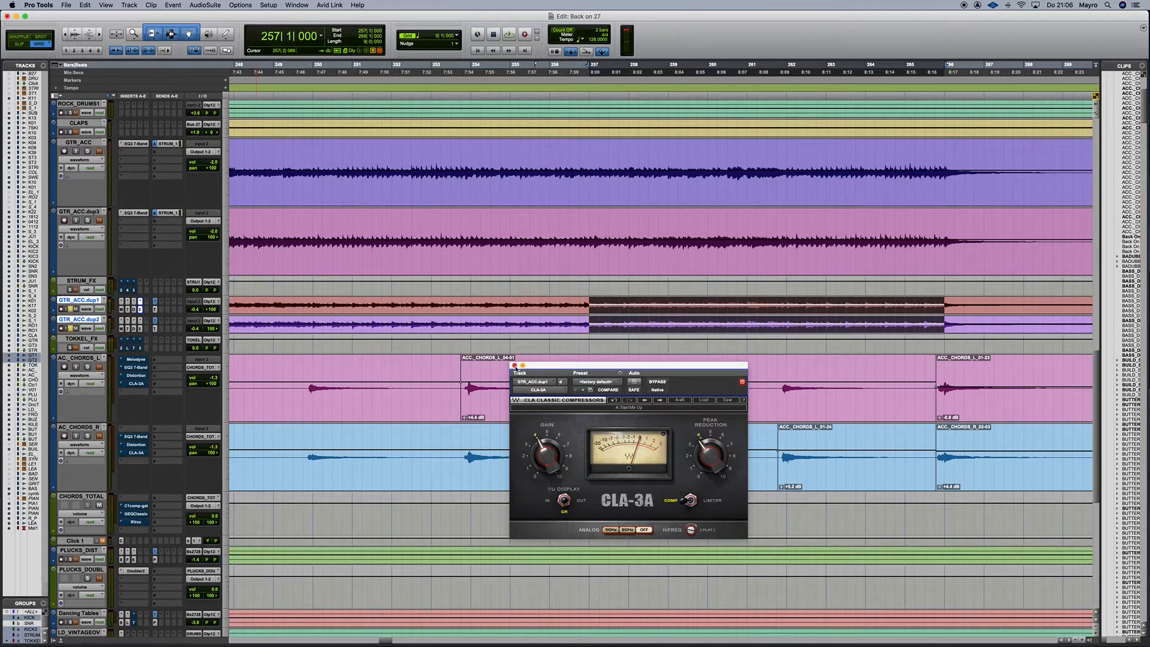
{"action": "left_click", "coordinate": [514, 365]}
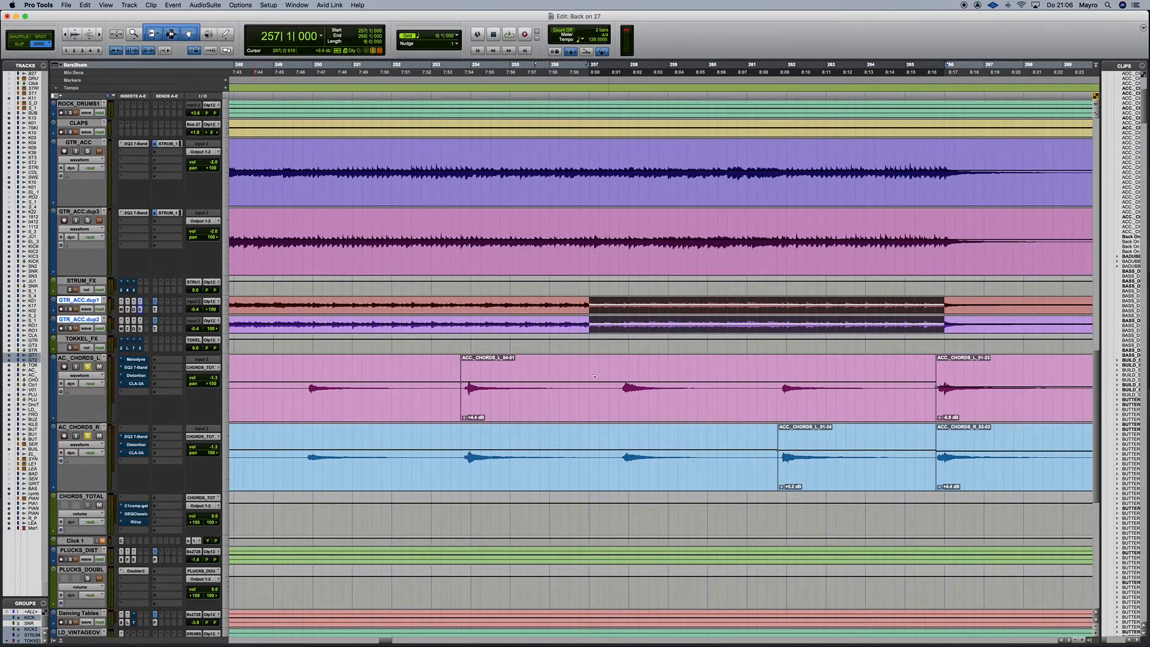
{"action": "left_click", "coordinate": [492, 416]}
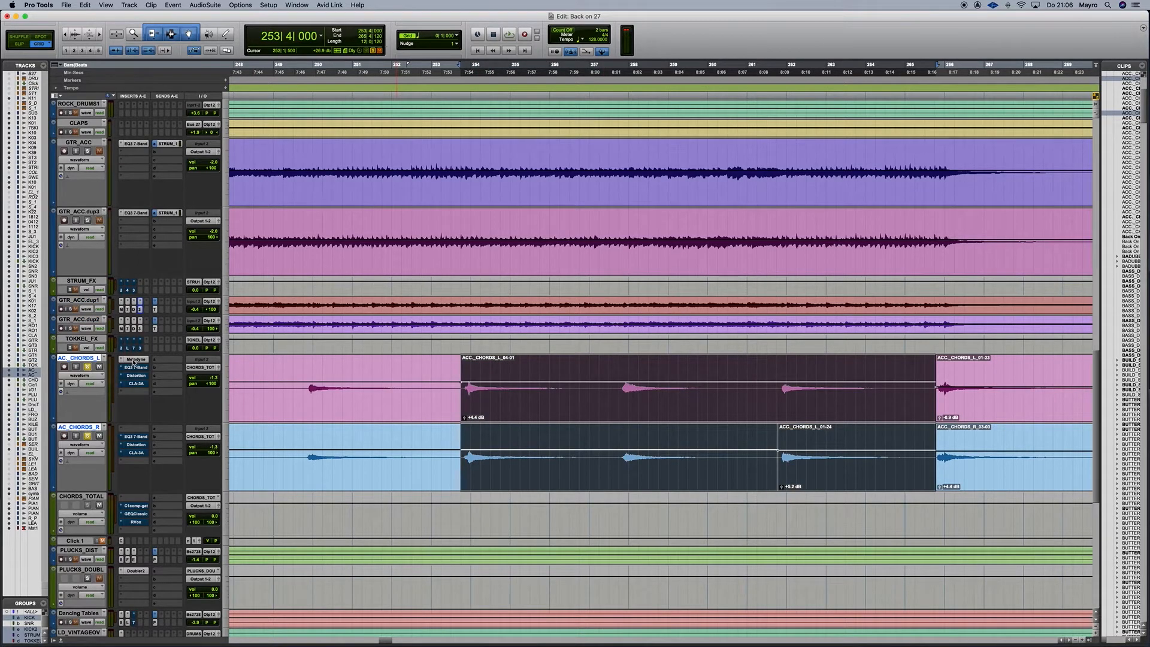
{"action": "scroll", "coordinate": [148, 396], "scroll_direction": "left", "scroll_amount": 2}
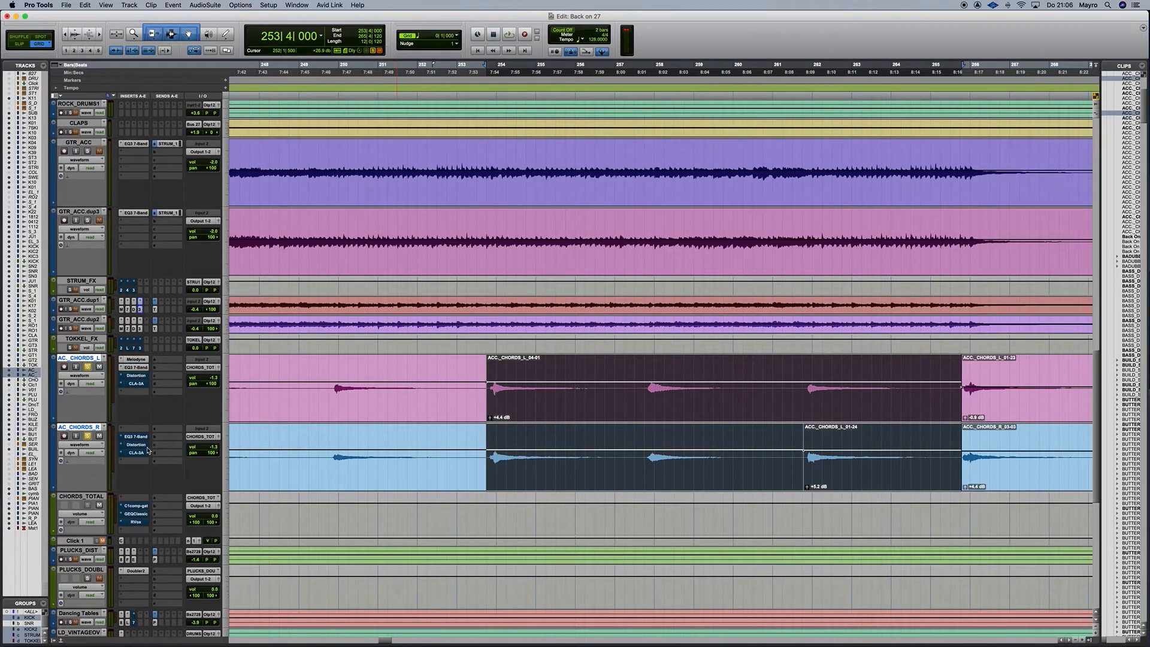
{"action": "left_click", "coordinate": [135, 367]}
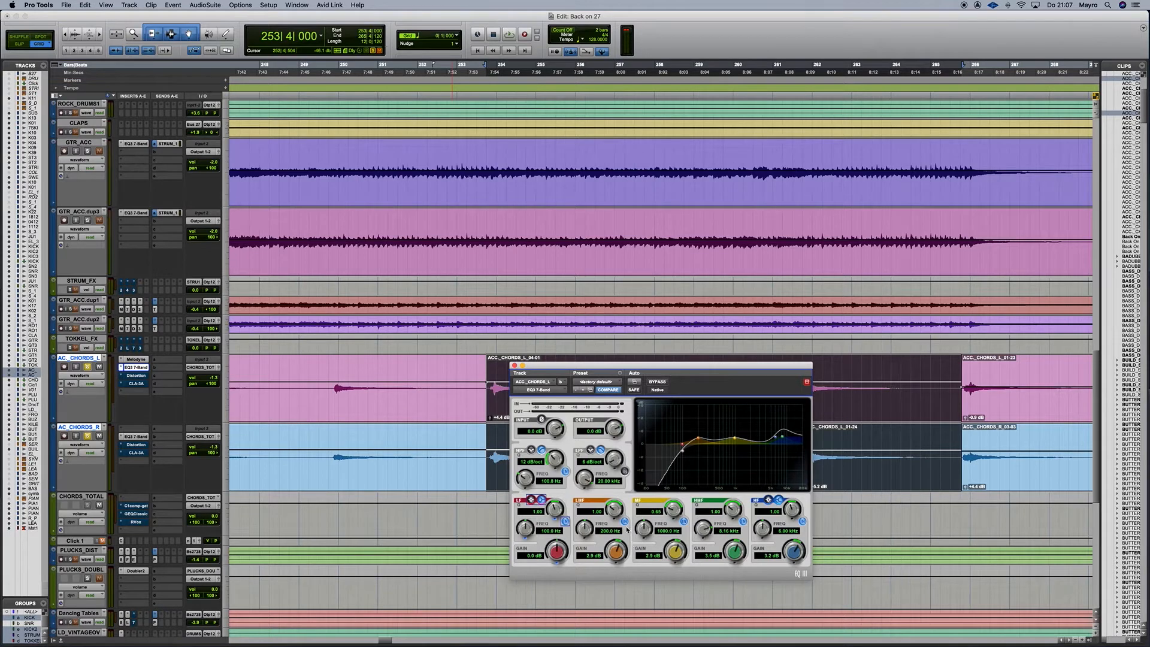
{"action": "left_click_drag", "start_coordinate": [697, 370], "coordinate": [704, 360]}
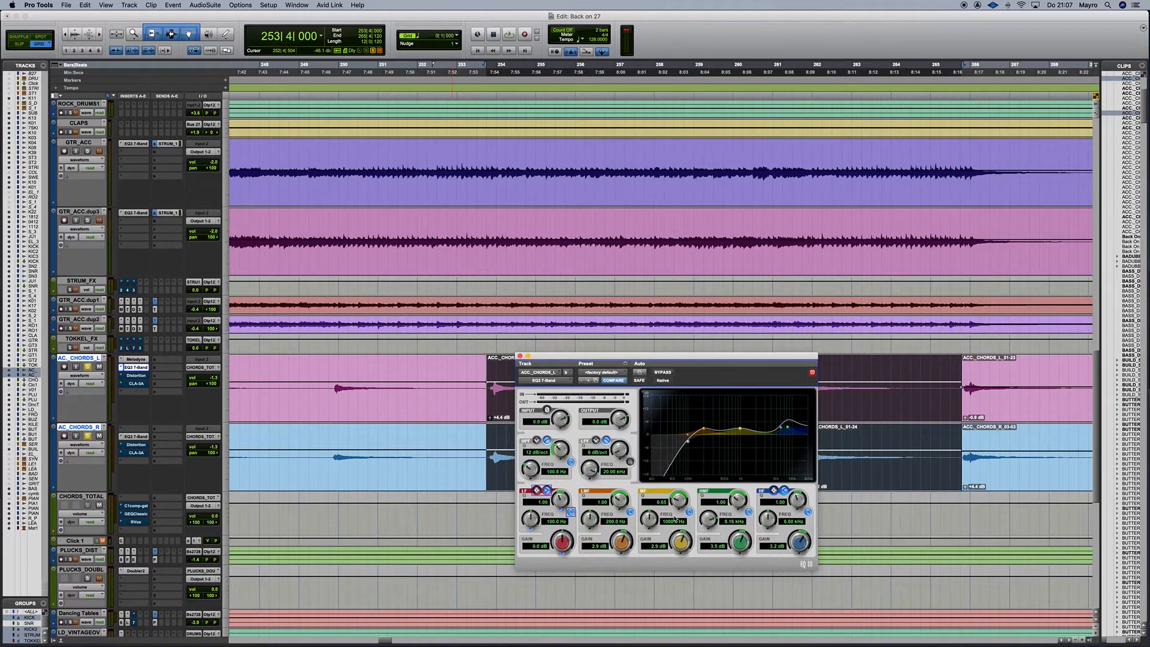
{"action": "left_click", "coordinate": [135, 331]}
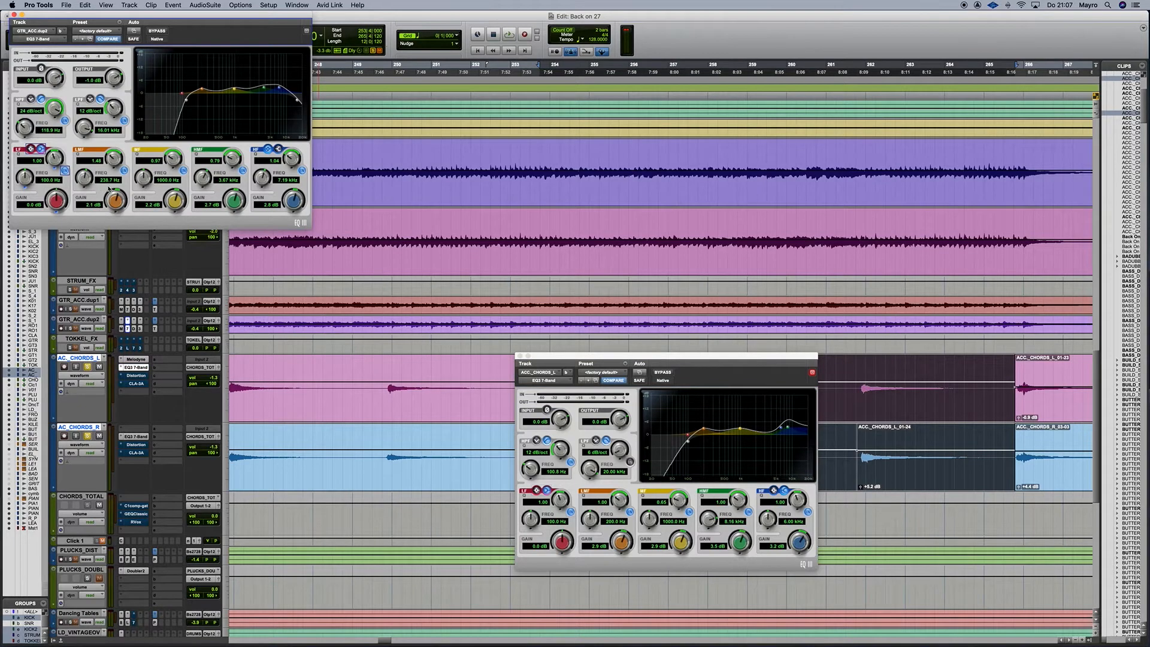
{"action": "left_click", "coordinate": [13, 14]}
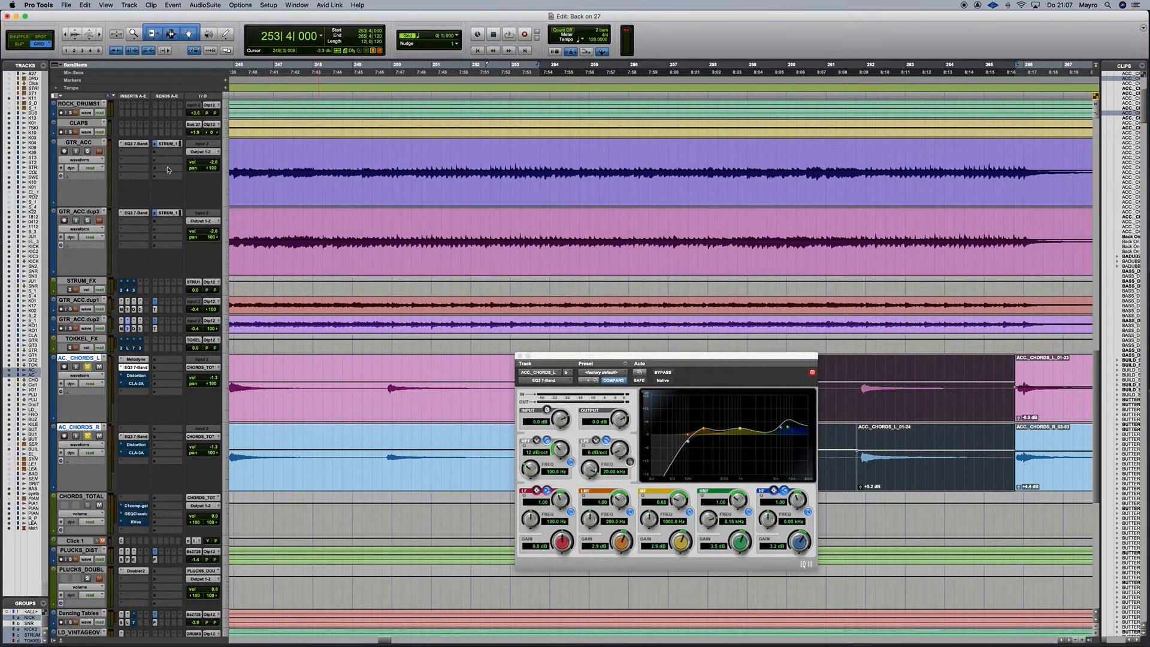
{"action": "left_click", "coordinate": [136, 213]}
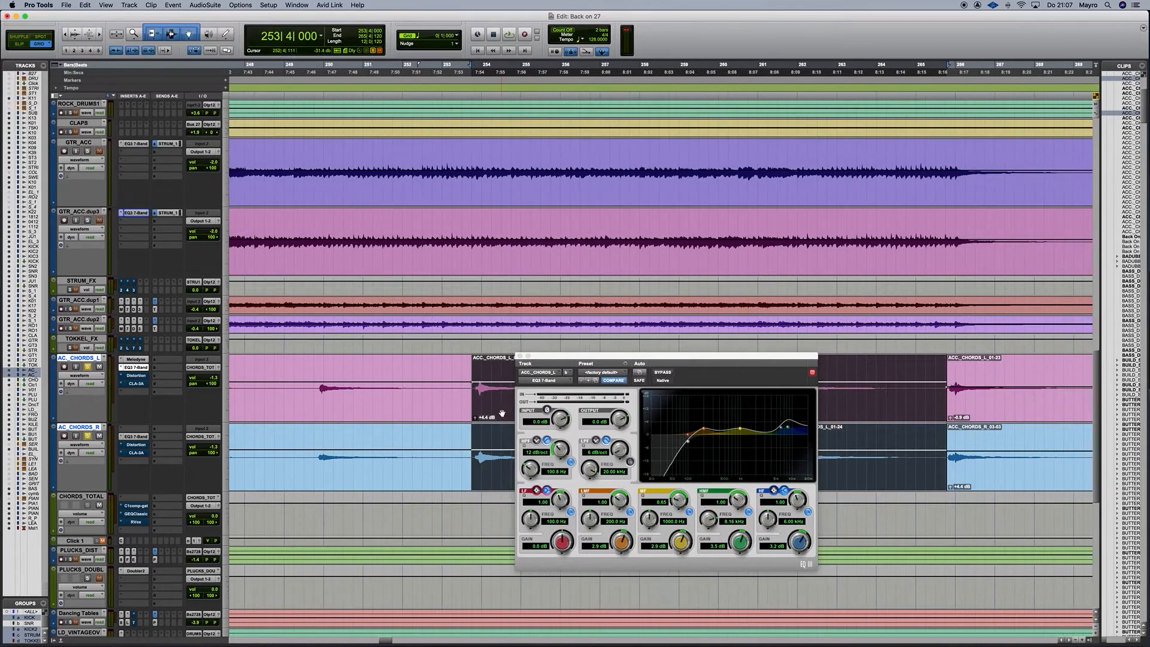
{"action": "scroll", "coordinate": [501, 412], "scroll_direction": "right", "scroll_amount": 3}
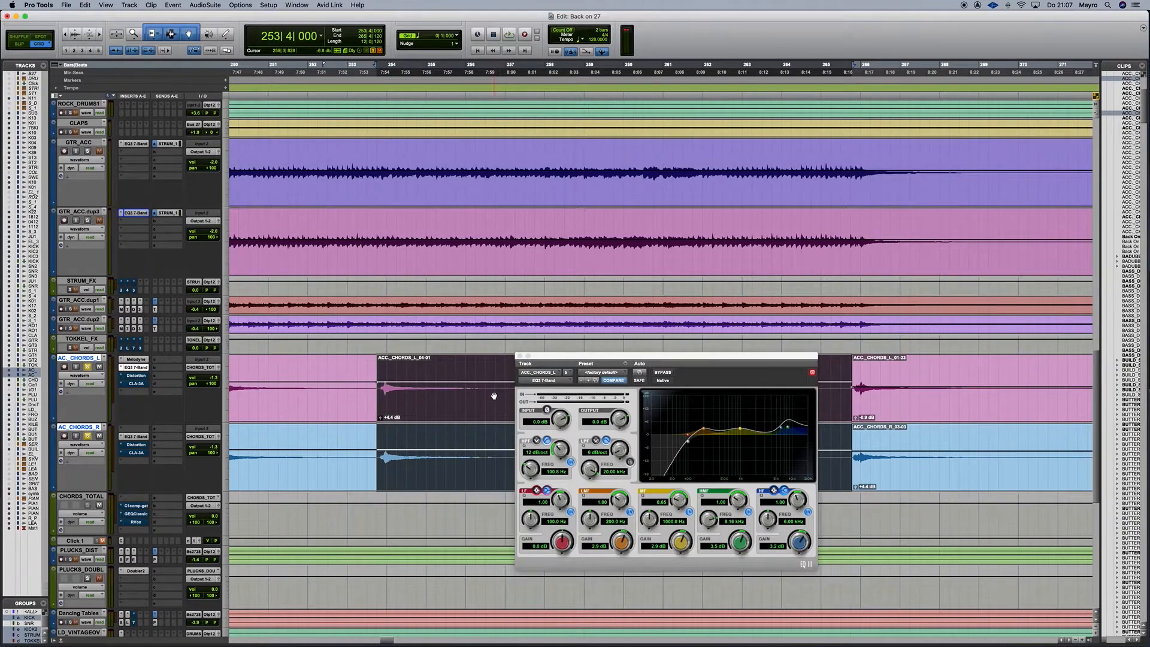
{"action": "scroll", "coordinate": [494, 395], "scroll_direction": "down", "scroll_amount": 2}
{"action": "scroll", "coordinate": [498, 388], "scroll_direction": "right", "scroll_amount": 3}
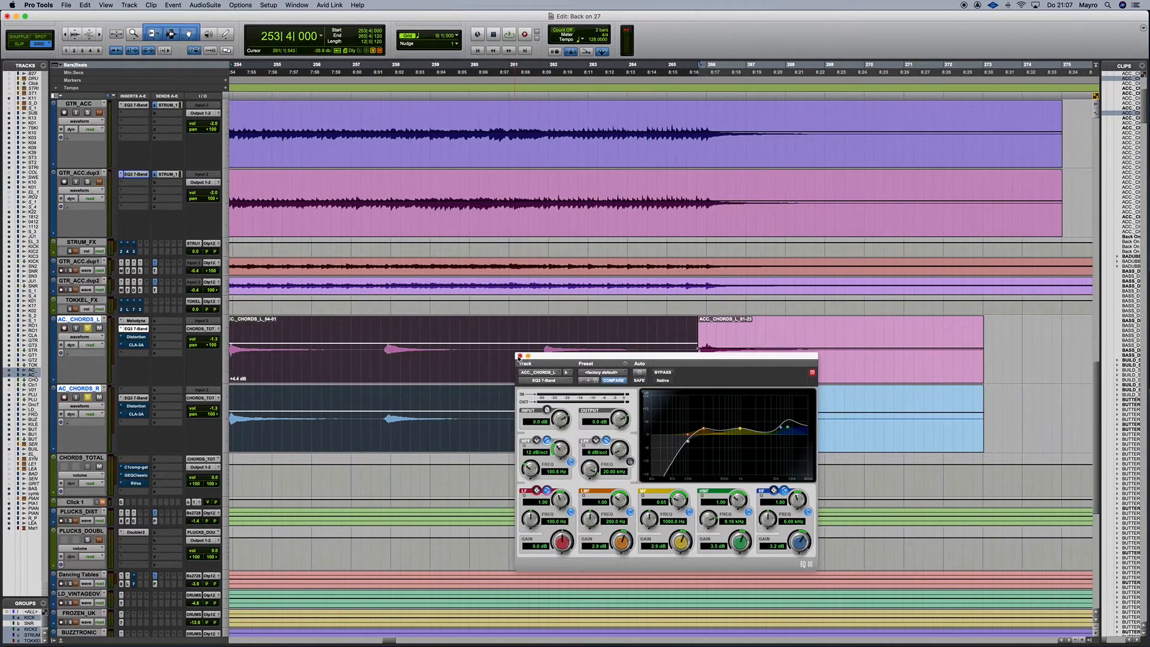
{"action": "left_click", "coordinate": [519, 356]}
{"action": "scroll", "coordinate": [446, 363], "scroll_direction": "left", "scroll_amount": 2}
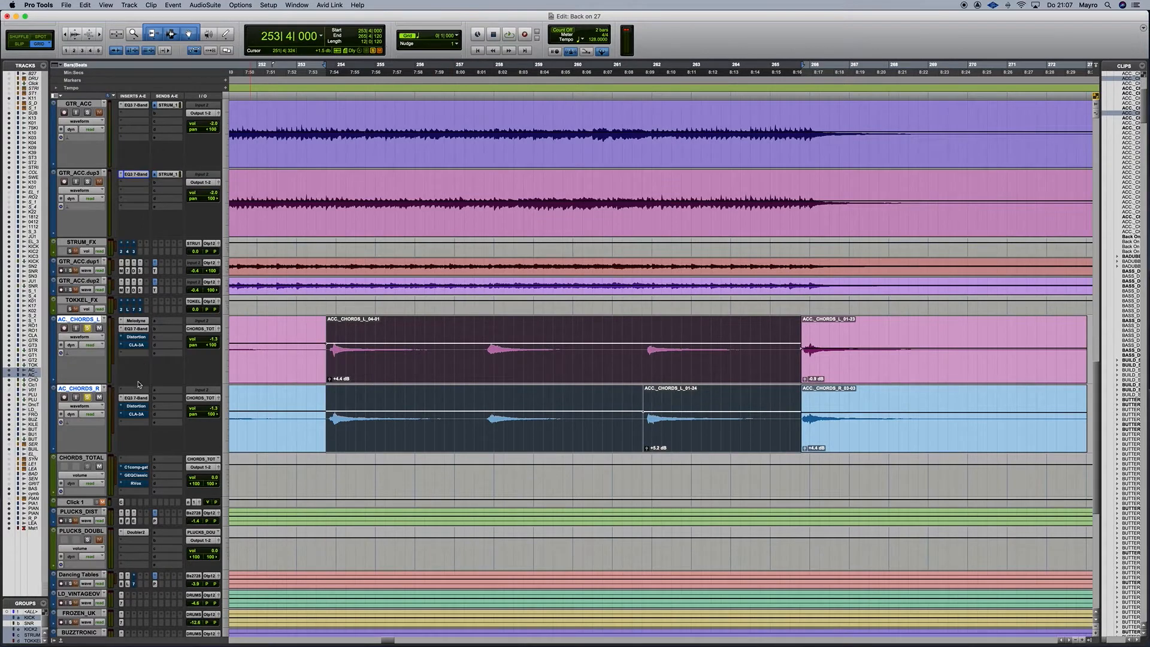
{"action": "key", "text": "space"}
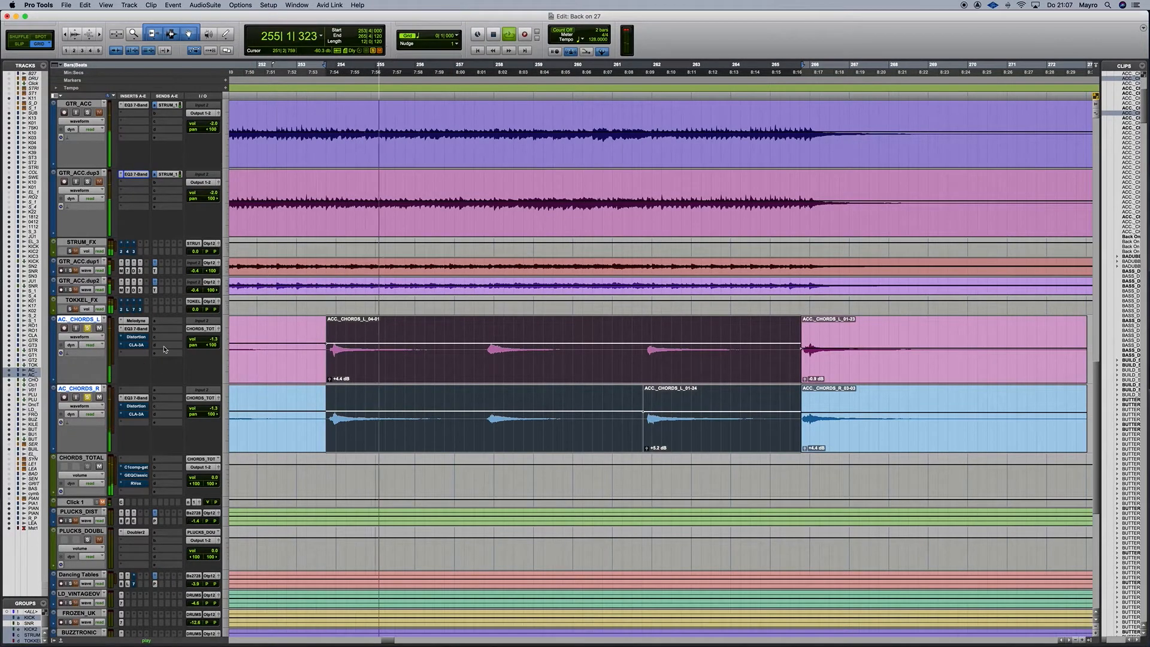
{"action": "key", "text": "space"}
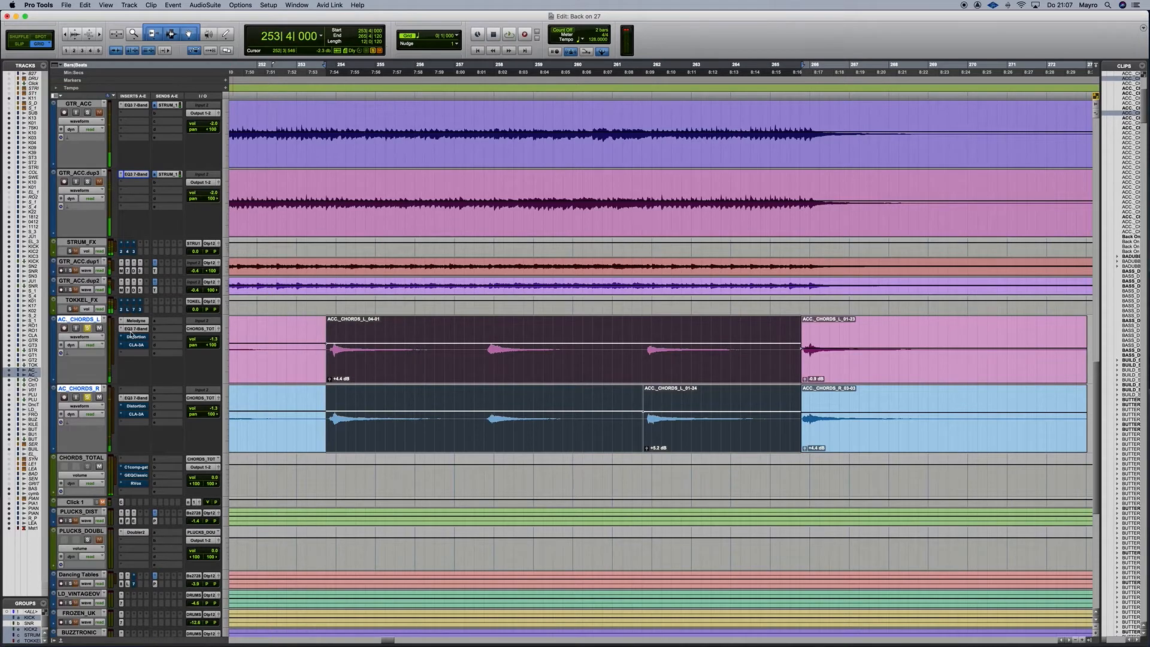
{"action": "key", "text": "space"}
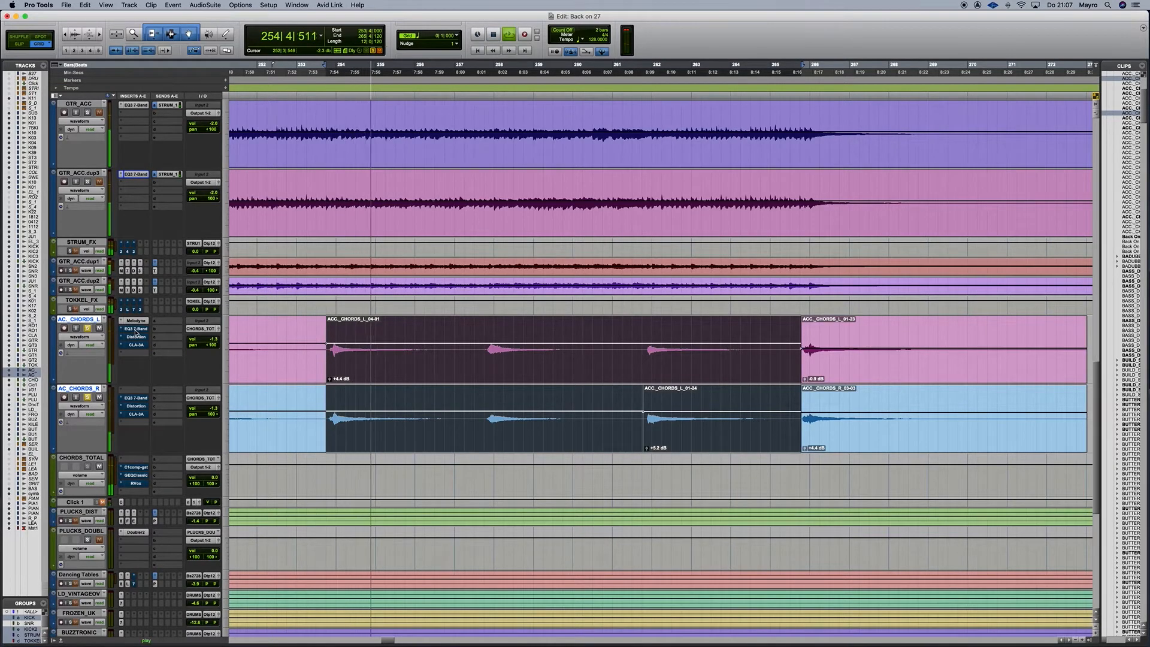
{"action": "key", "text": "space"}
{"action": "key", "text": "space"}
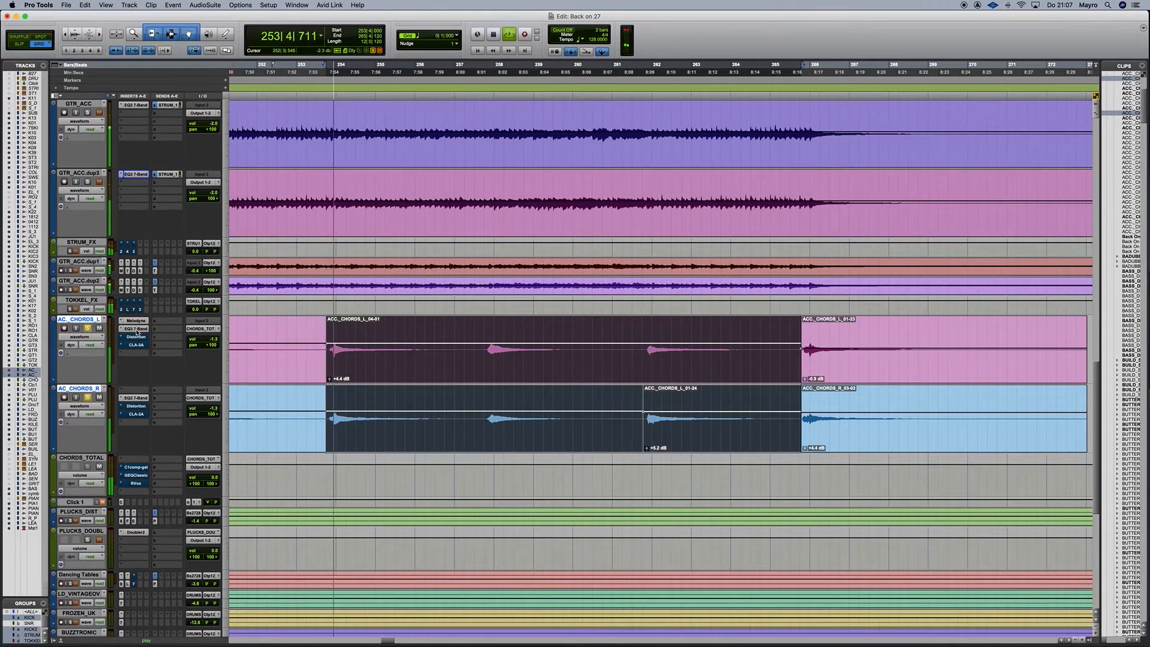
{"action": "key", "text": "space"}
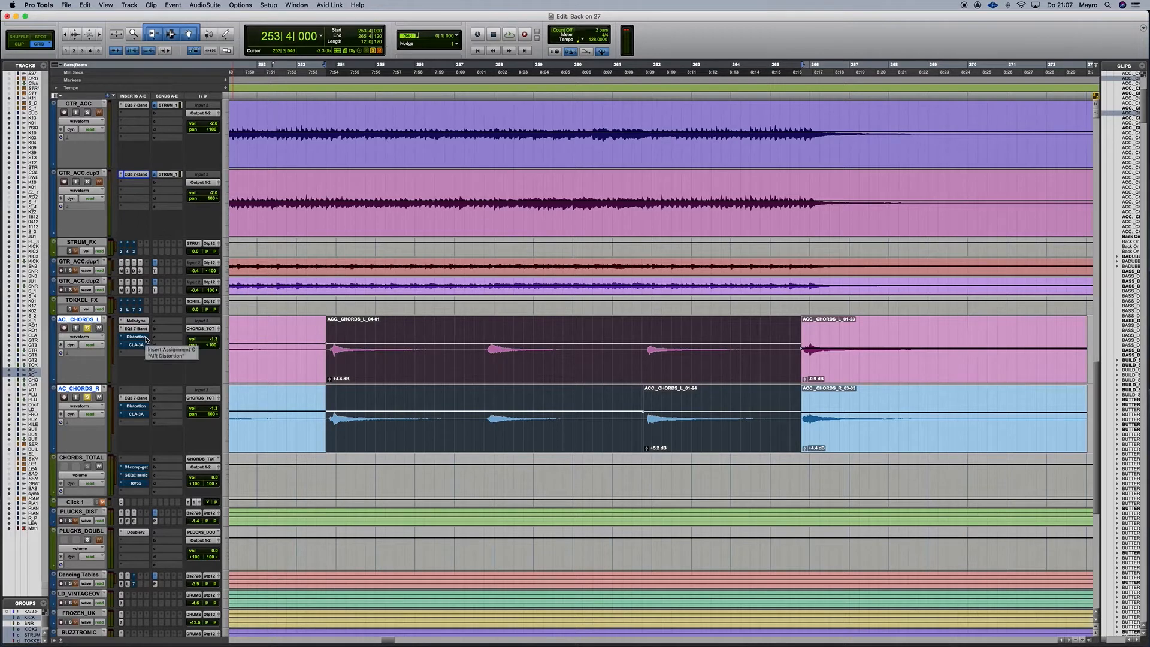
{"action": "scroll", "coordinate": [135, 340], "scroll_direction": "down", "scroll_amount": 5}
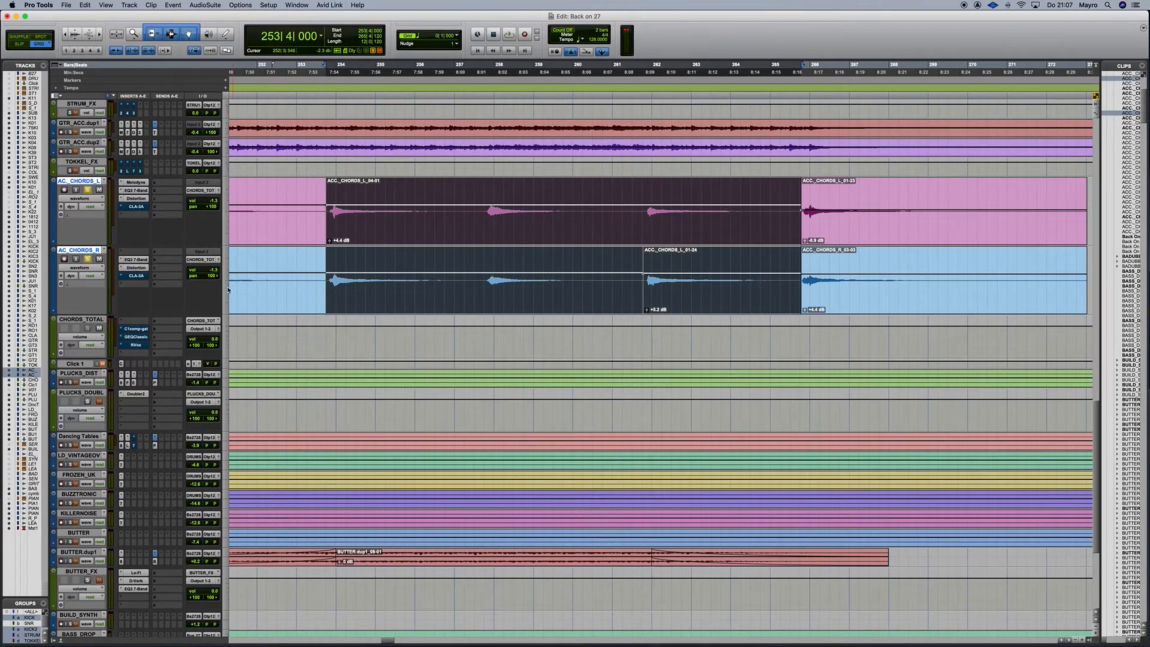
{"action": "key", "text": "space"}
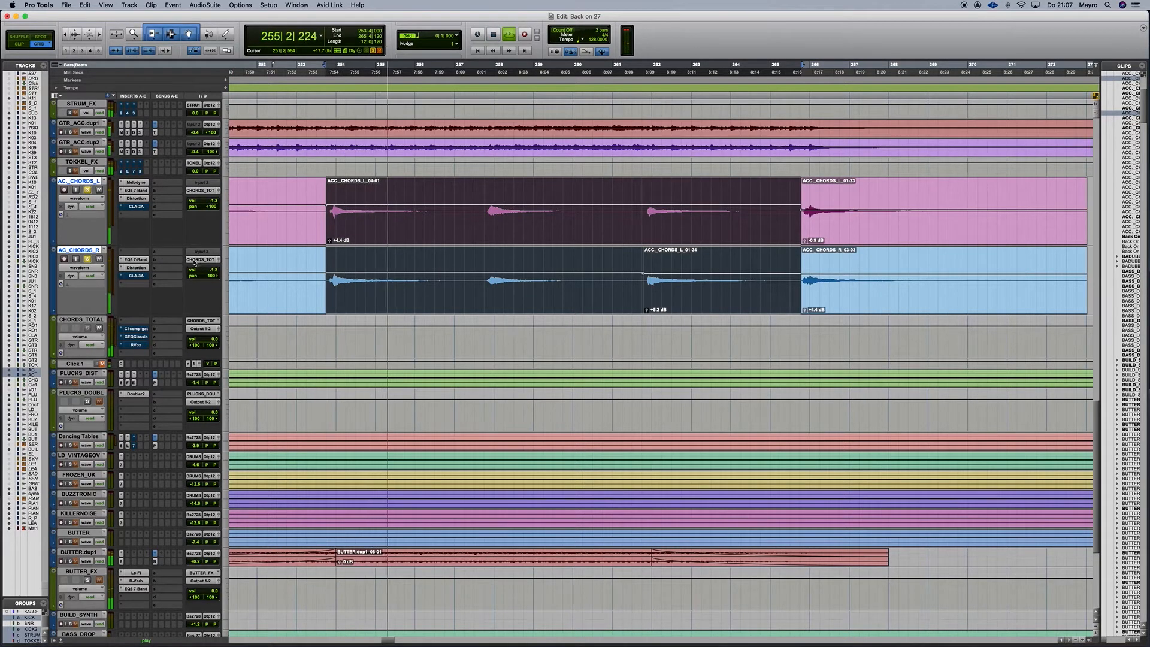
{"action": "key", "text": "space"}
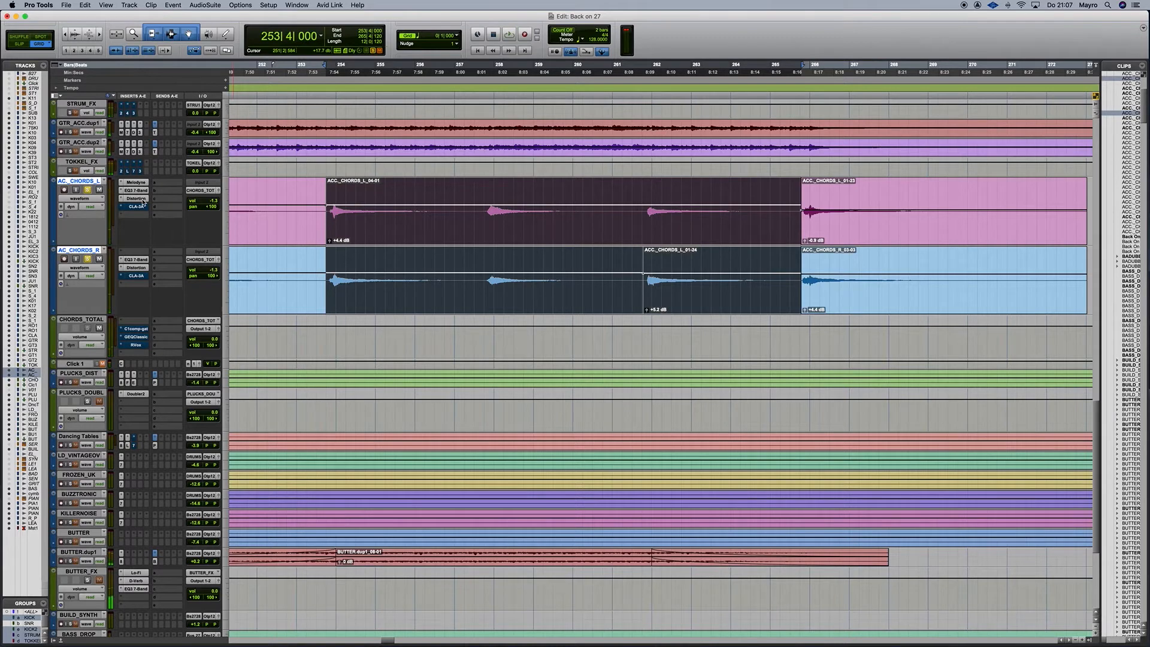
{"action": "key", "text": "space"}
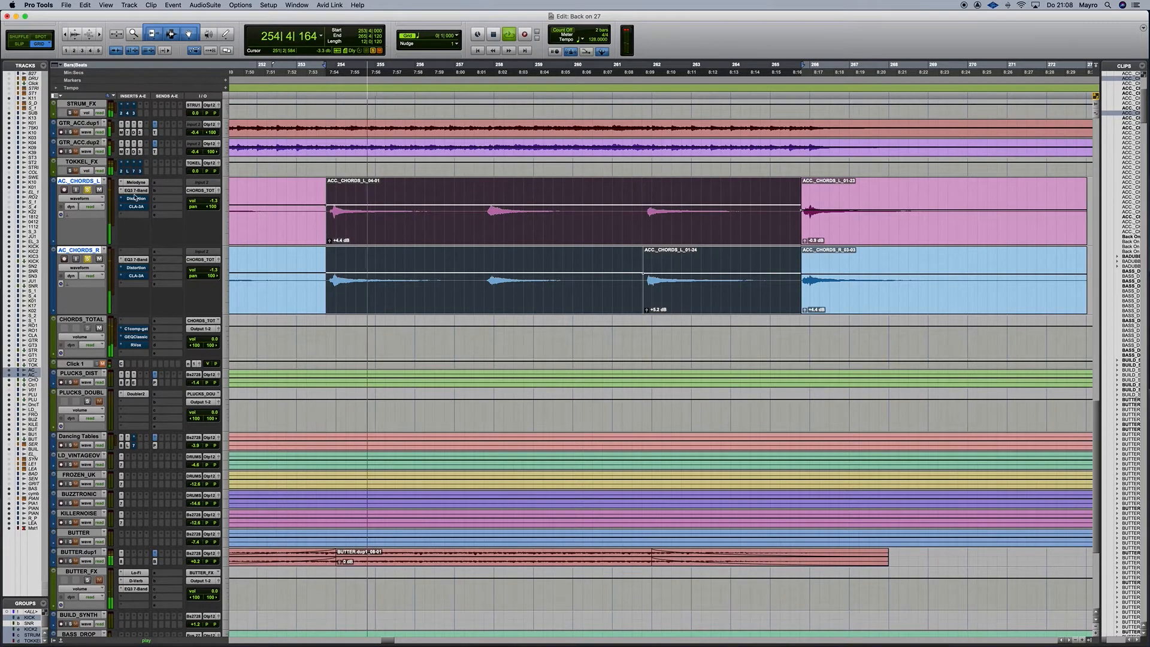
{"action": "key", "text": "space"}
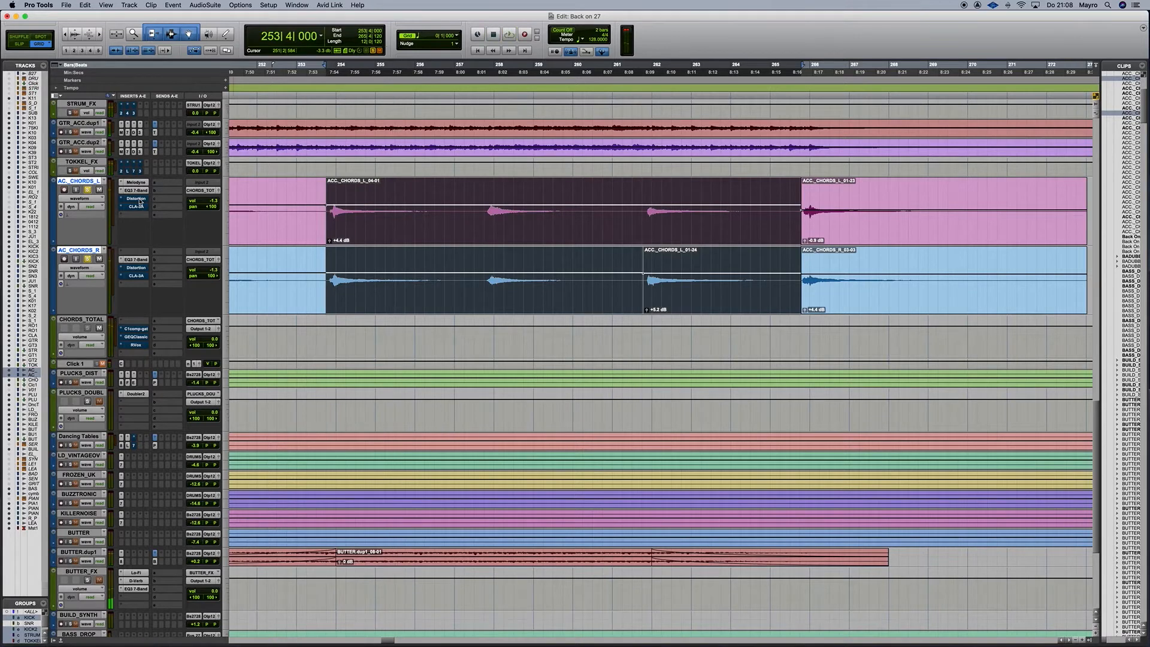
{"action": "key", "text": "space"}
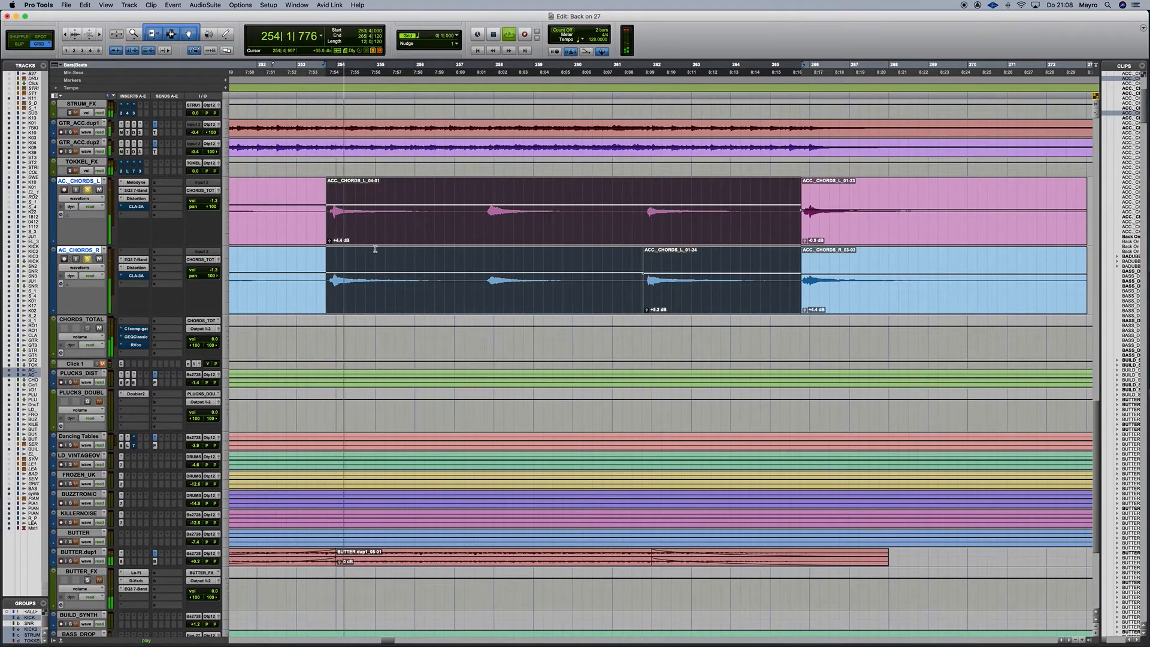
{"action": "scroll", "coordinate": [374, 251], "scroll_direction": "up", "scroll_amount": 2}
{"action": "scroll", "coordinate": [374, 251], "scroll_direction": "up", "scroll_amount": 2}
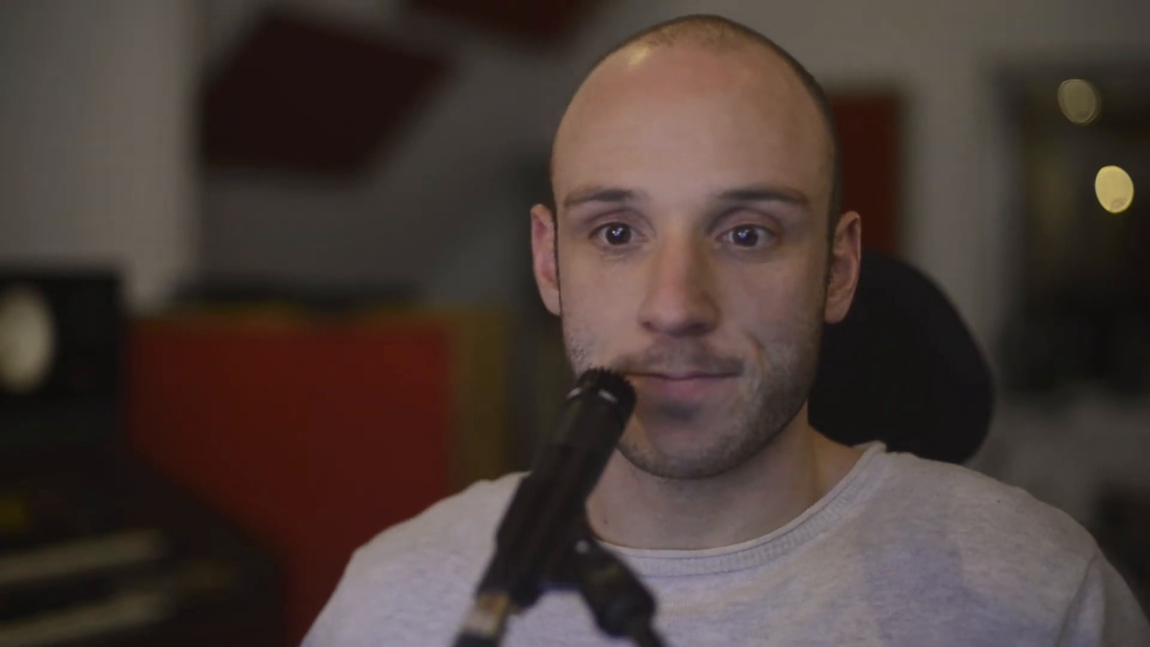
Open the CLA-3A insert on ACC_CHORDS_L and move its window aside.
{"action": "left_click", "coordinate": [135, 345]}
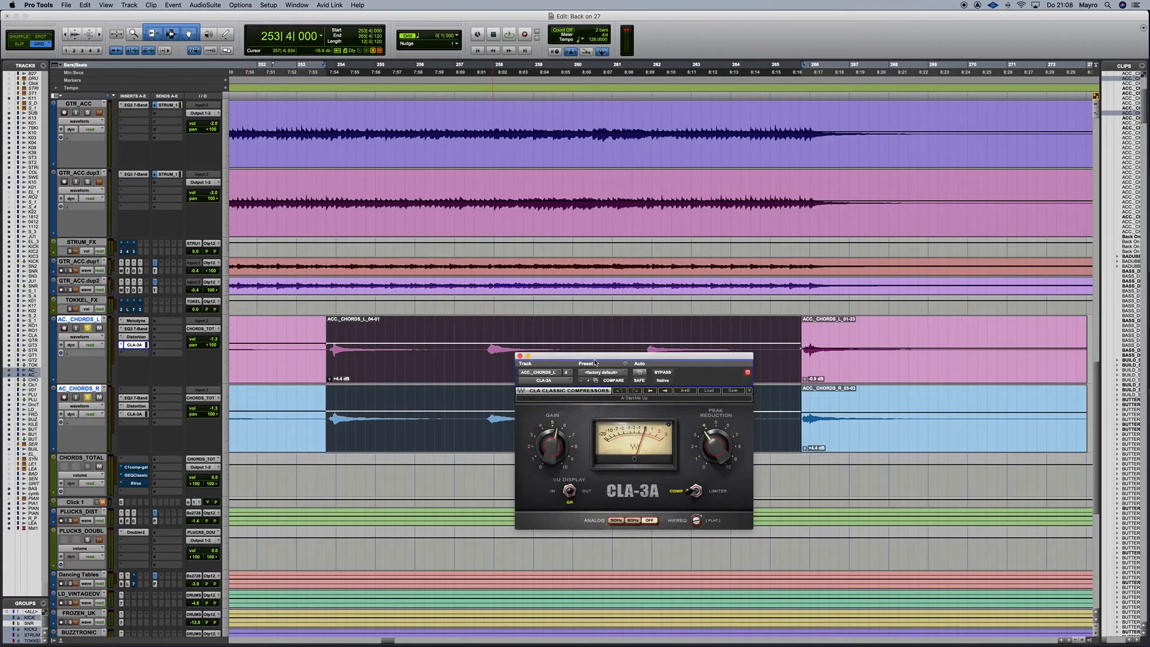
{"action": "left_click_drag", "start_coordinate": [595, 363], "coordinate": [681, 340]}
Play the ACC_CHORDS_L chords with CLA-3A active, then bypassed, and resume playback.
{"action": "key", "text": "space"}
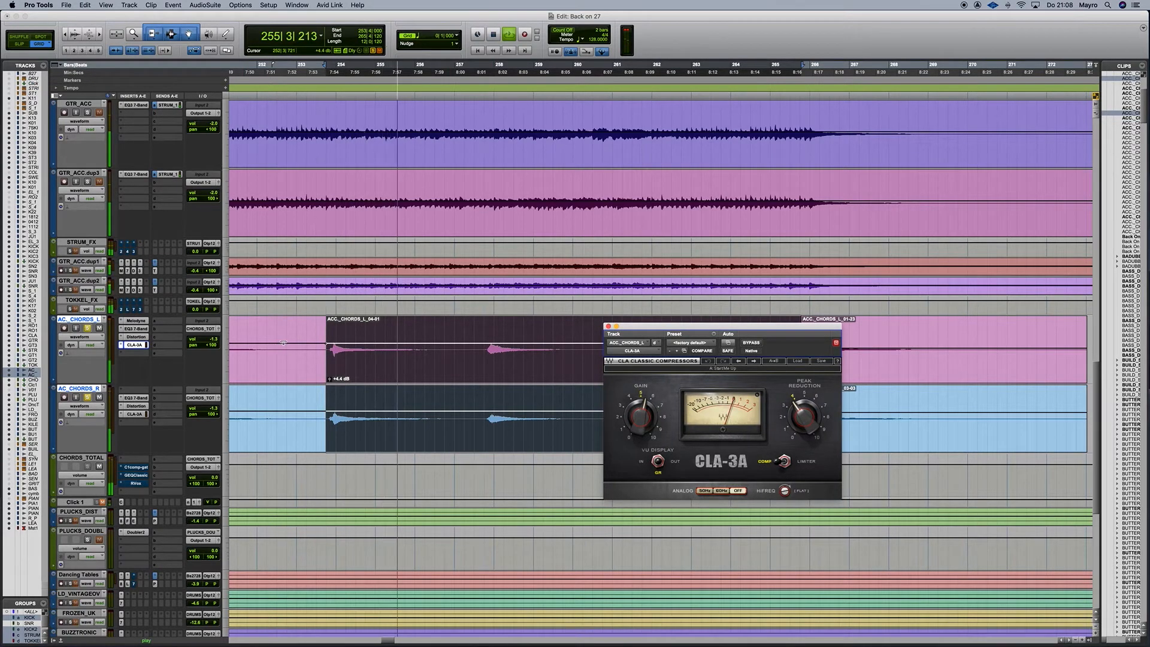
{"action": "key", "text": "space"}
{"action": "left_click", "coordinate": [136, 345], "text": "super"}
{"action": "key", "text": "space"}
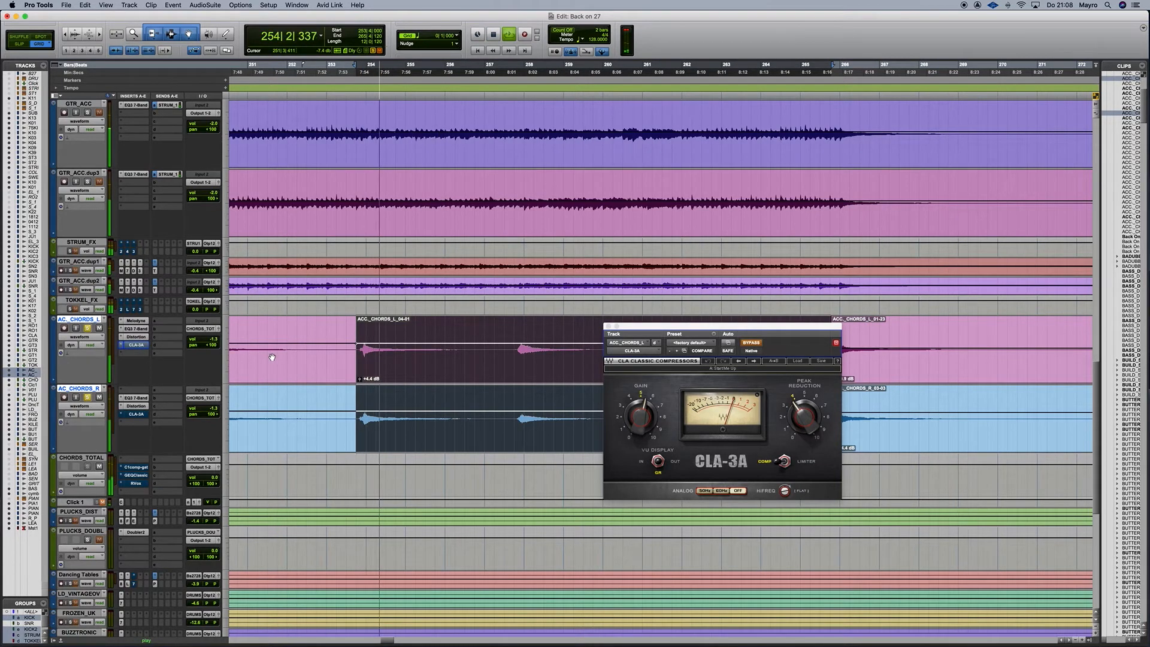
{"action": "key", "text": "space"}
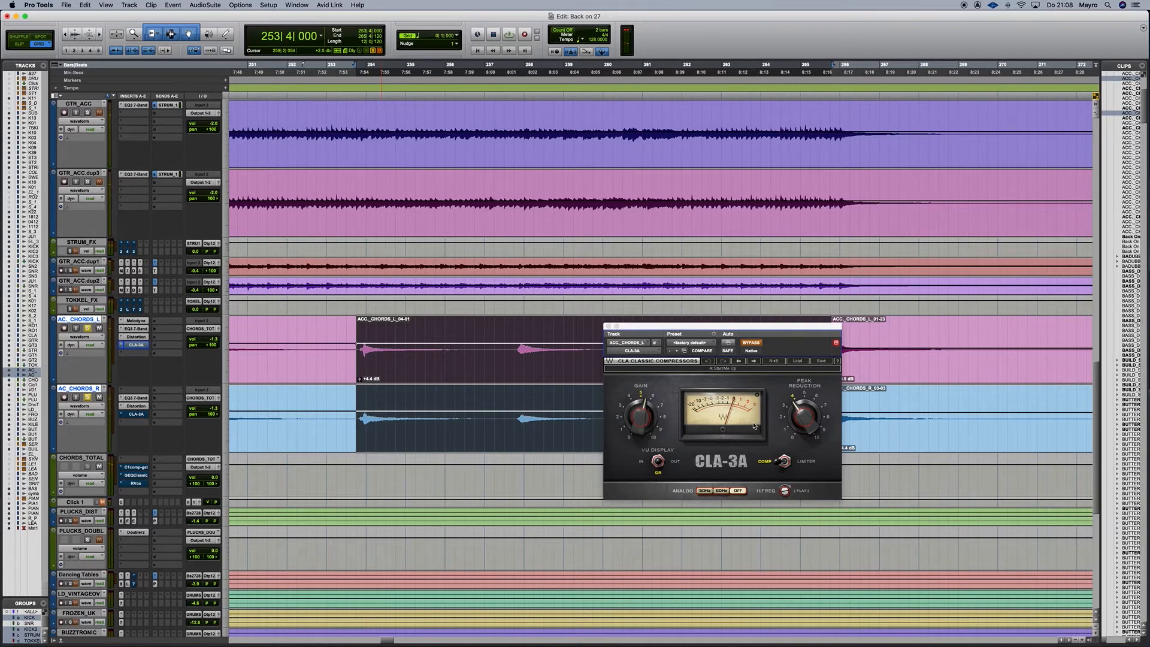
{"action": "left_click_drag", "start_coordinate": [683, 335], "coordinate": [669, 353]}
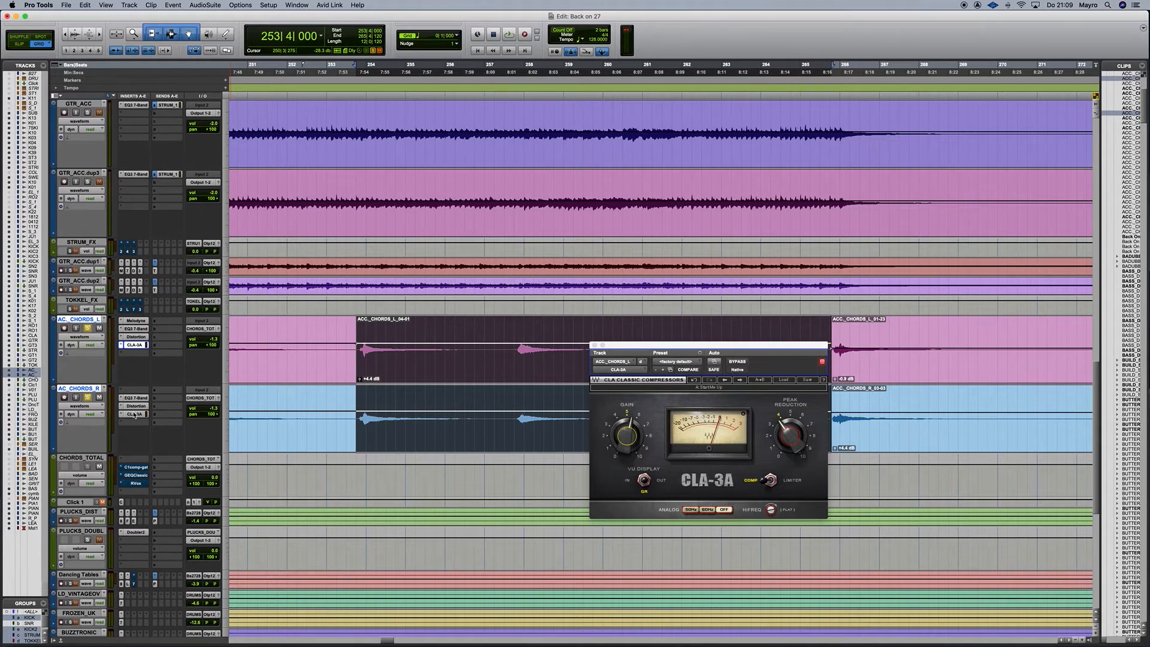
{"action": "key", "text": "space"}
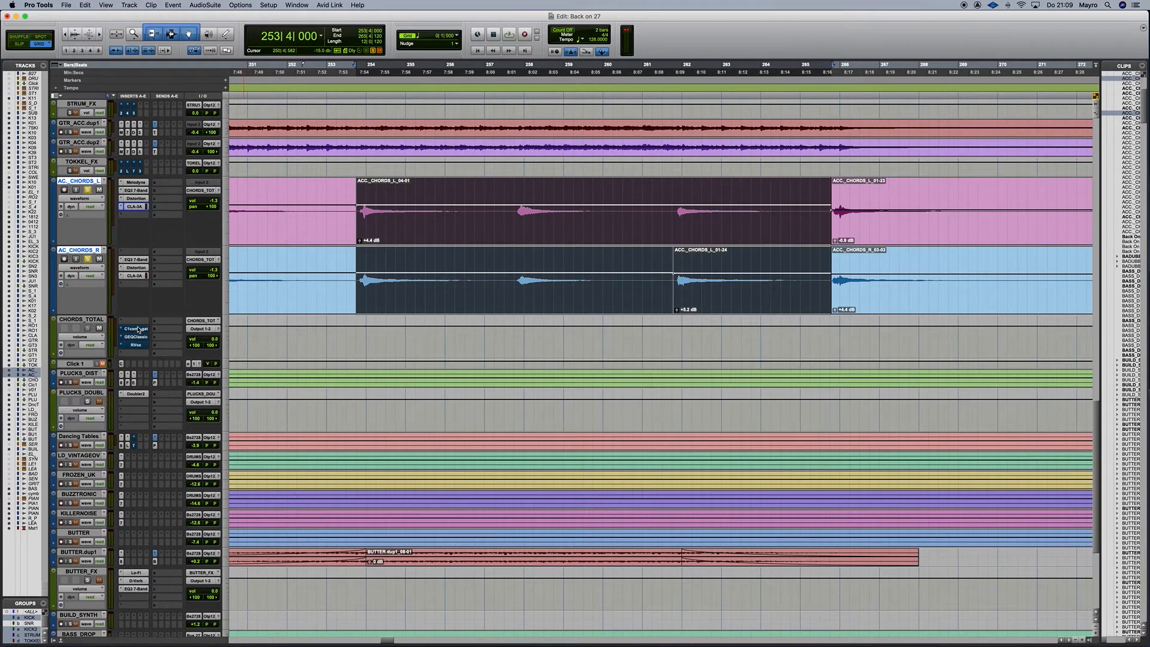
Open C1cmp-gt on CHORDS_TOTAL, raise its window, and play then stop the chords.
{"action": "left_click", "coordinate": [137, 329]}
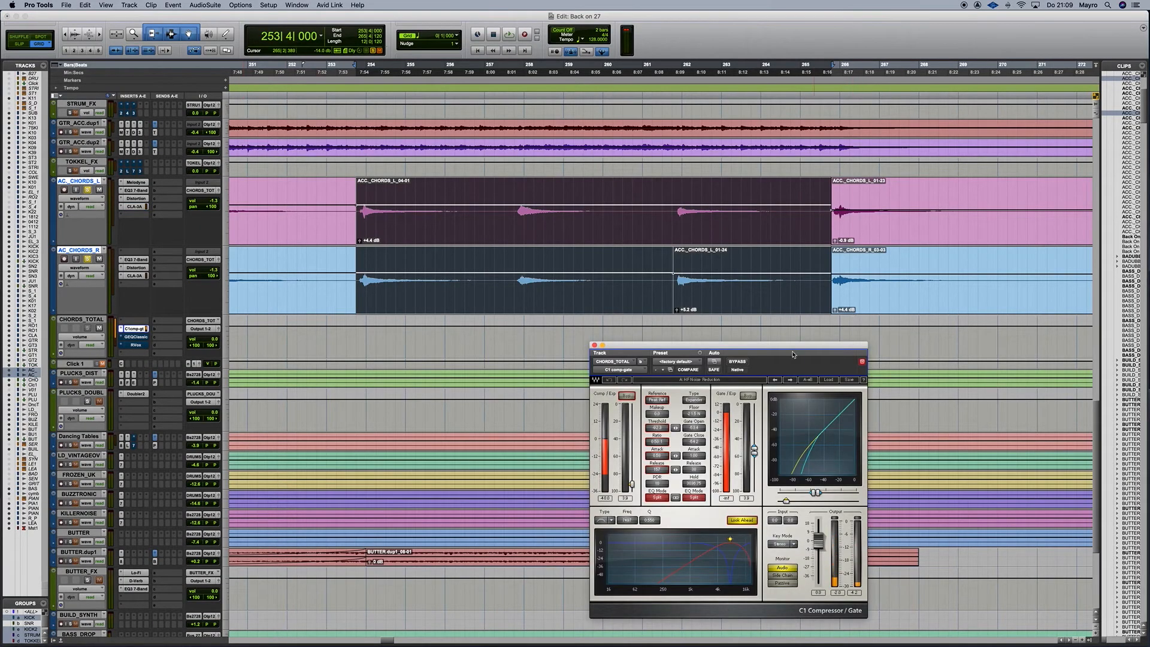
{"action": "left_click_drag", "start_coordinate": [790, 349], "coordinate": [772, 268]}
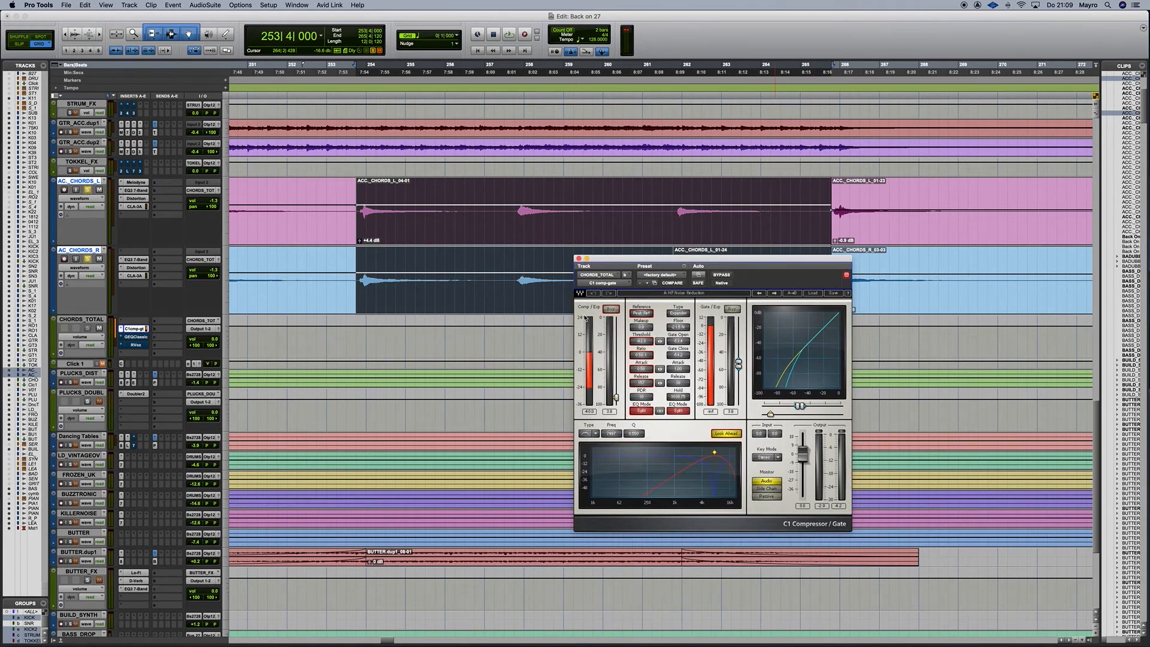
{"action": "key", "text": "space"}
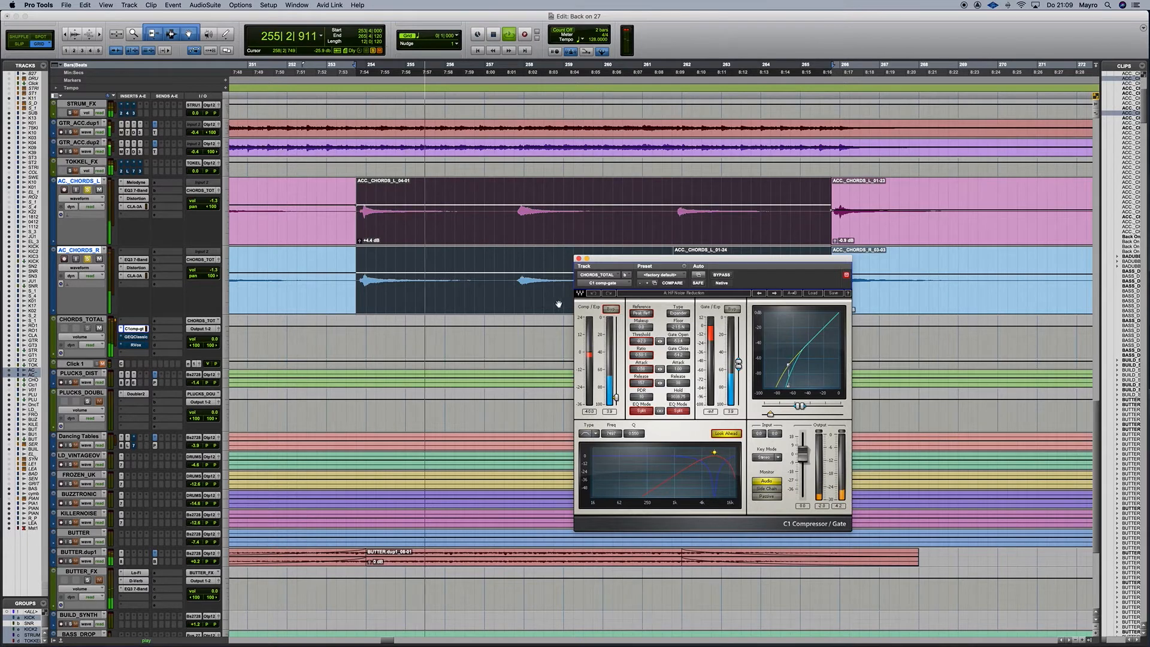
{"action": "key", "text": "space"}
{"action": "key", "text": "space"}
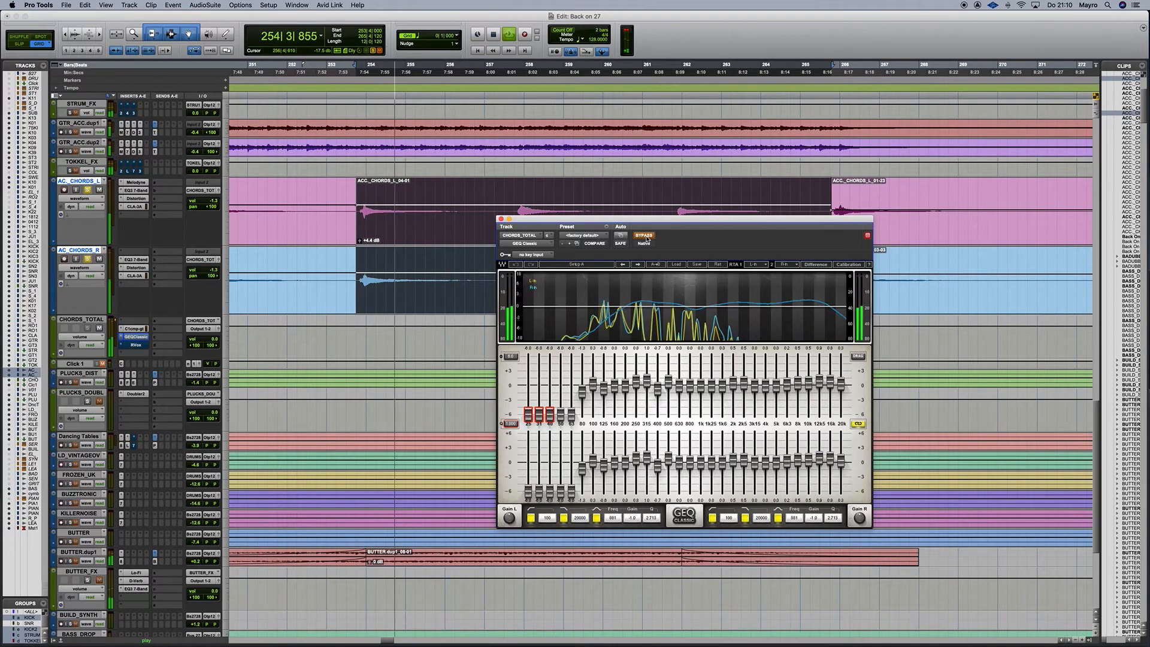
Replay the chords with GEQ Classic bypassed on CHORDS_TOTAL, then stop.
{"action": "key", "text": "space"}
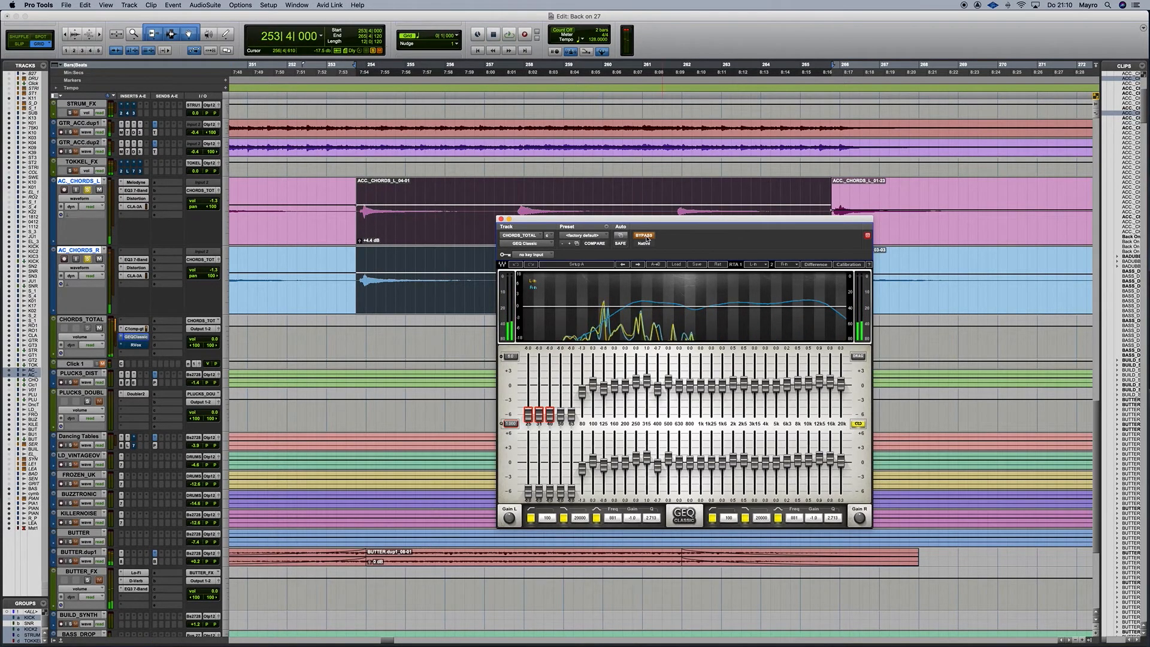
{"action": "key", "text": "space"}
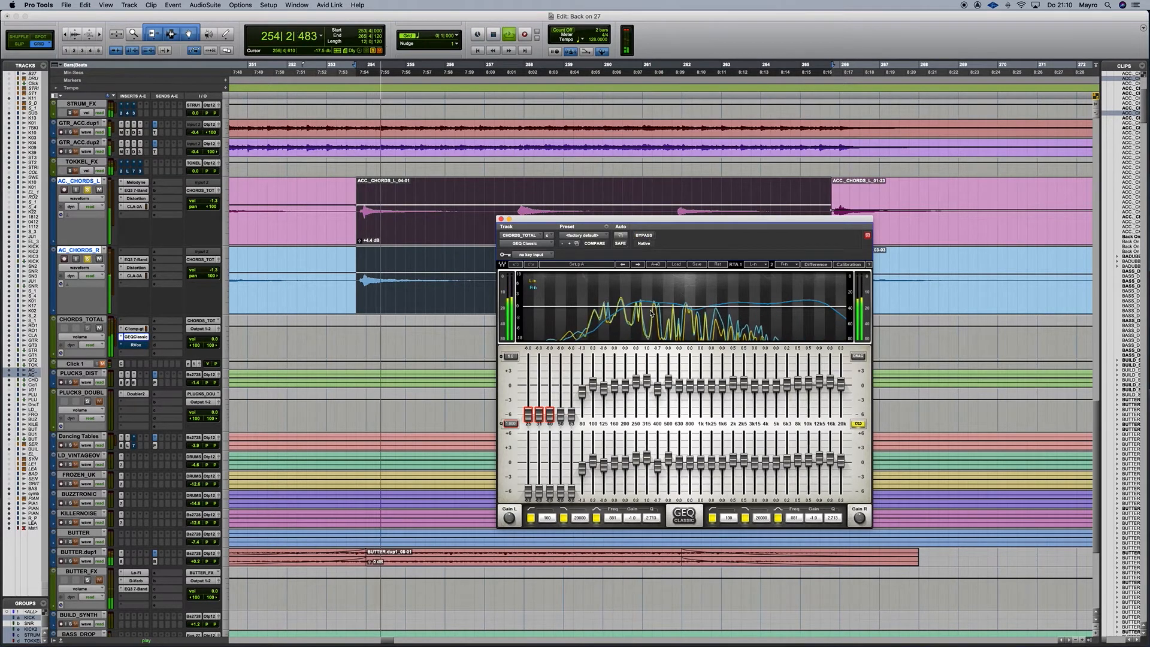
{"action": "key", "text": "space"}
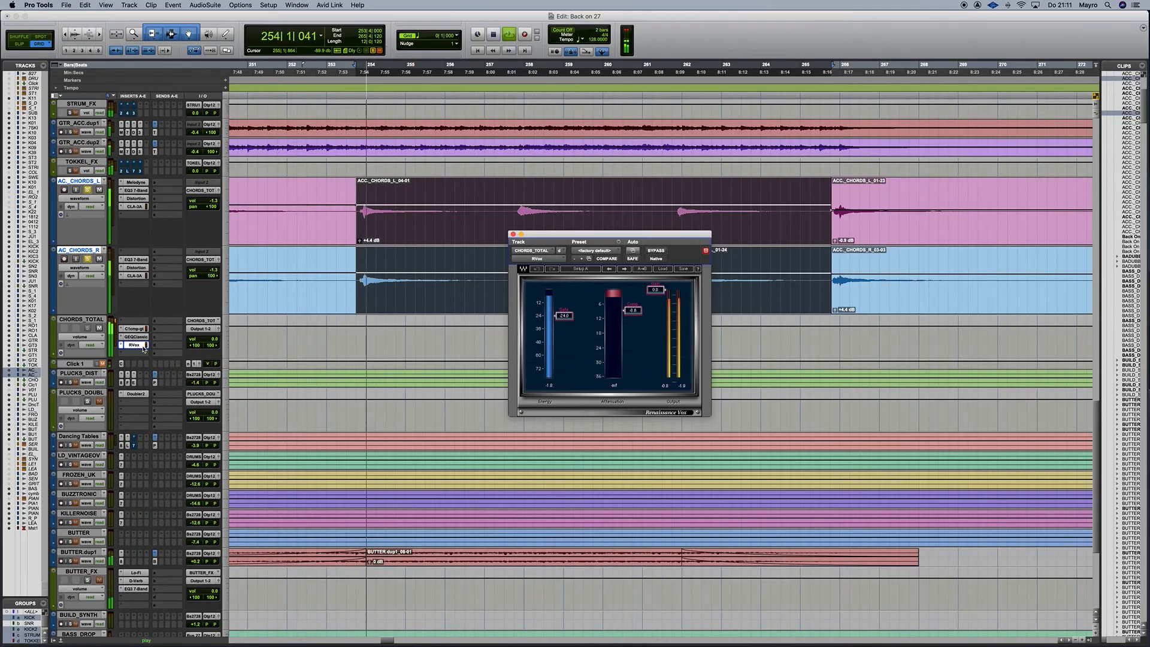
Toggle RVox on CHORDS_TOTAL off and back on, stop playback, and close its window.
{"action": "key", "text": "space"}
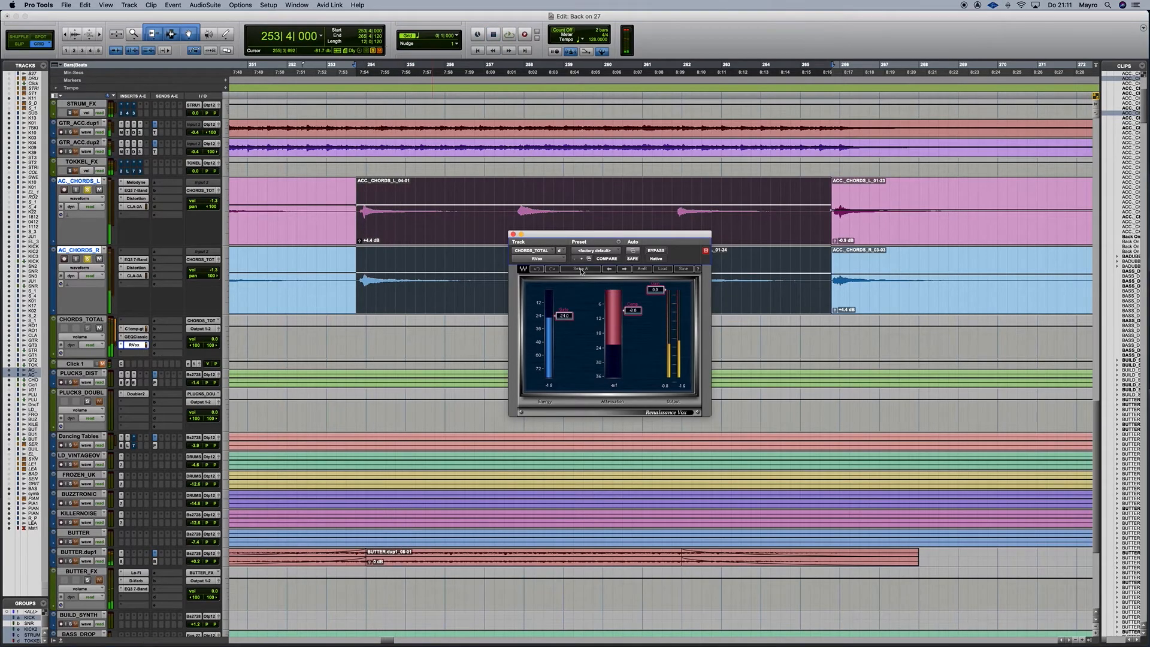
{"action": "left_click", "coordinate": [656, 251]}
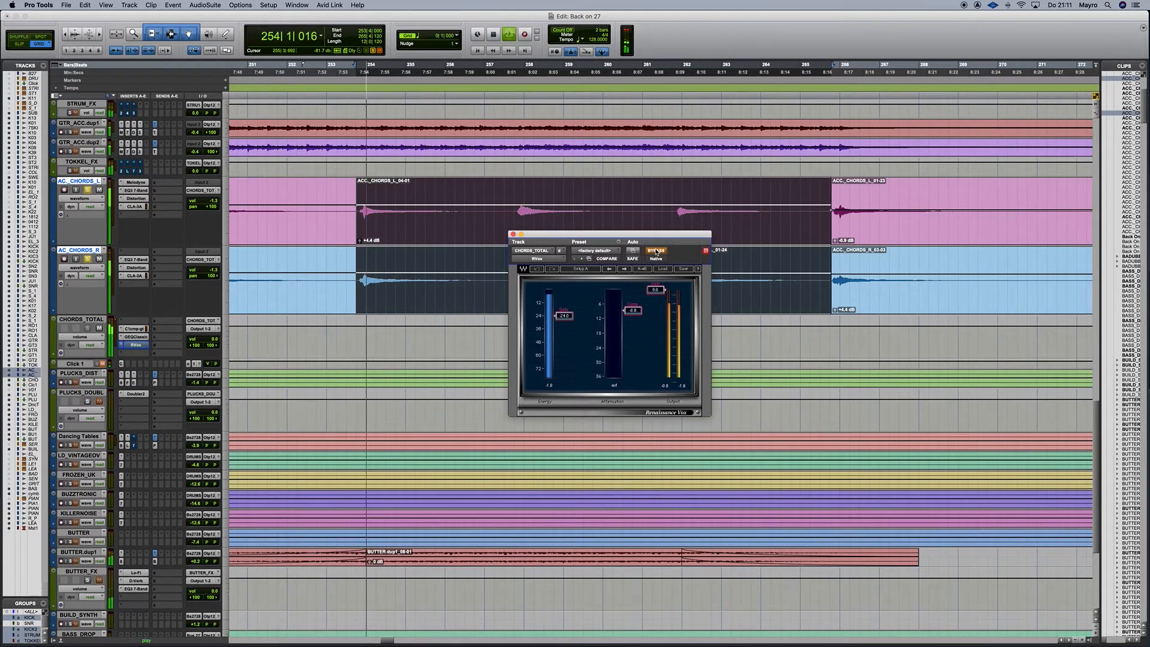
{"action": "left_click", "coordinate": [656, 251]}
{"action": "key", "text": "space"}
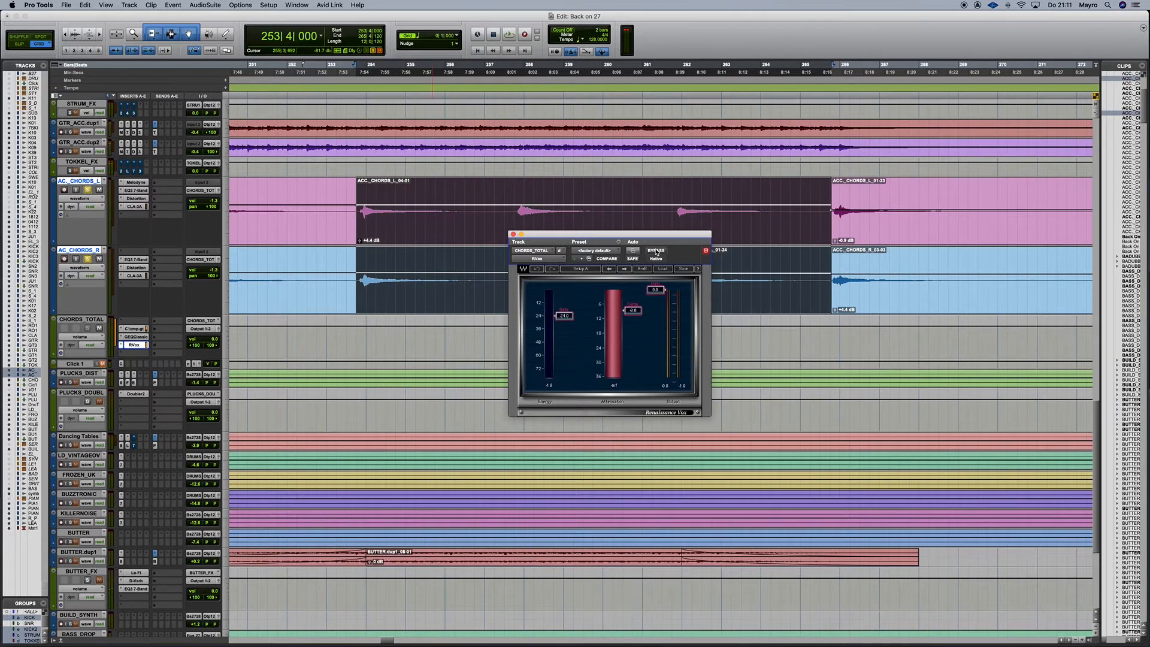
{"action": "left_click", "coordinate": [513, 235]}
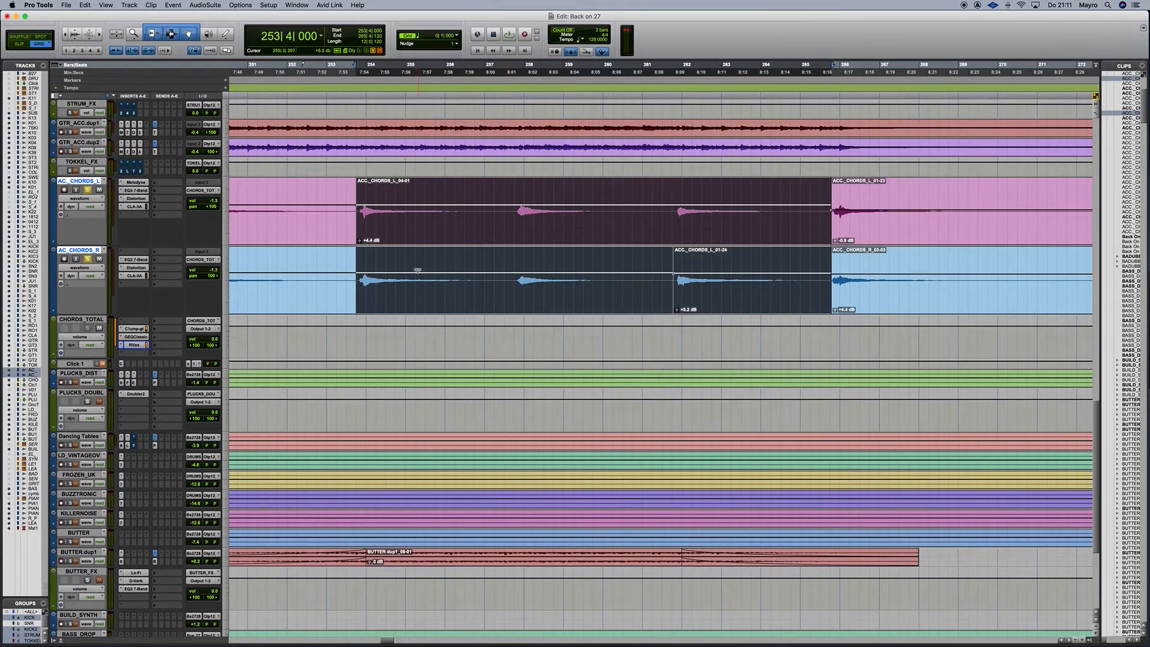
{"action": "scroll", "coordinate": [146, 239], "scroll_direction": "up", "scroll_amount": 5}
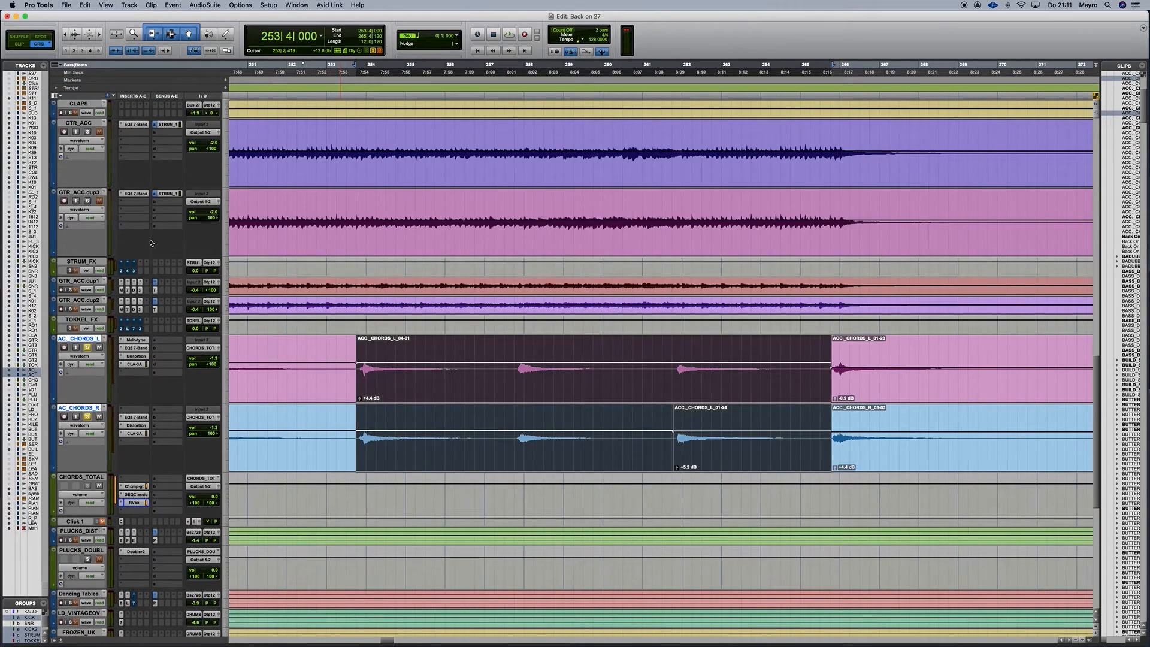
{"action": "scroll", "coordinate": [147, 243], "scroll_direction": "up", "scroll_amount": 1}
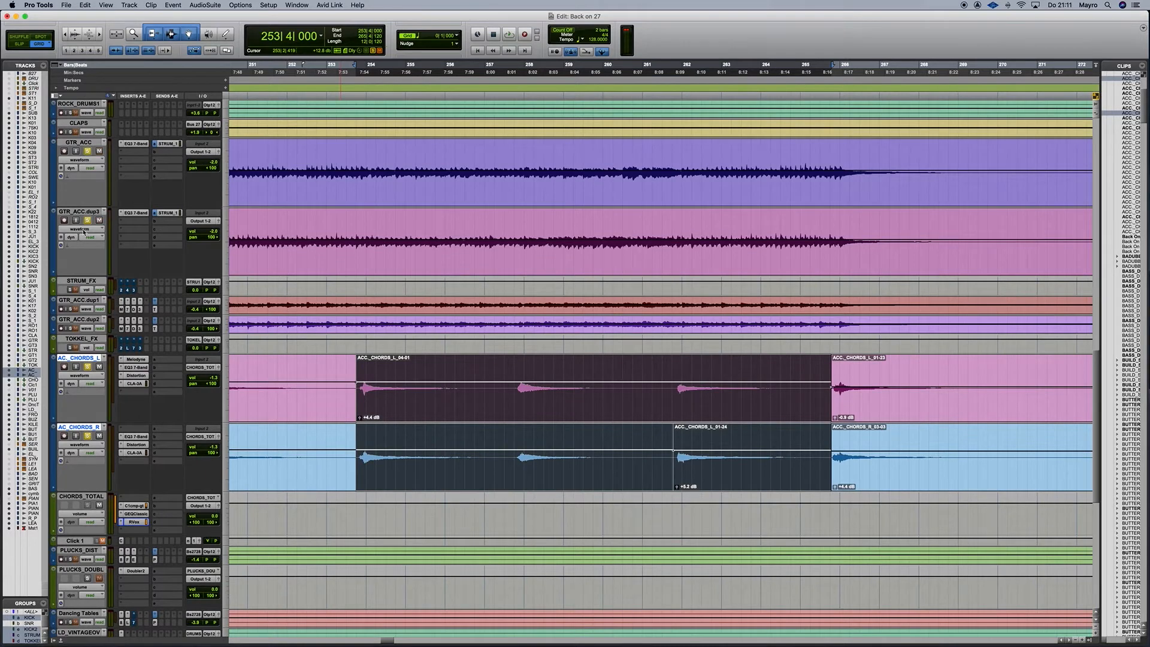
Select the STRUM_FX return track and start playback to audition it.
{"action": "scroll", "coordinate": [82, 300], "scroll_direction": "left", "scroll_amount": 1}
{"action": "scroll", "coordinate": [84, 270], "scroll_direction": "down", "scroll_amount": 1}
{"action": "left_click", "coordinate": [89, 281]}
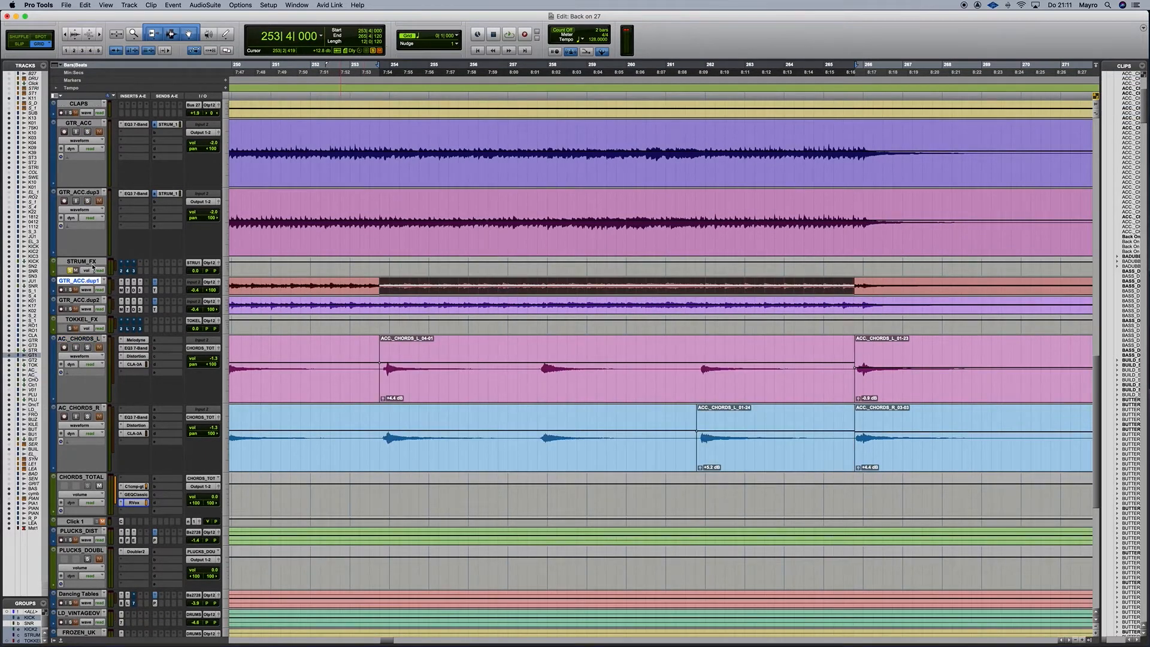
{"action": "left_click", "coordinate": [93, 262]}
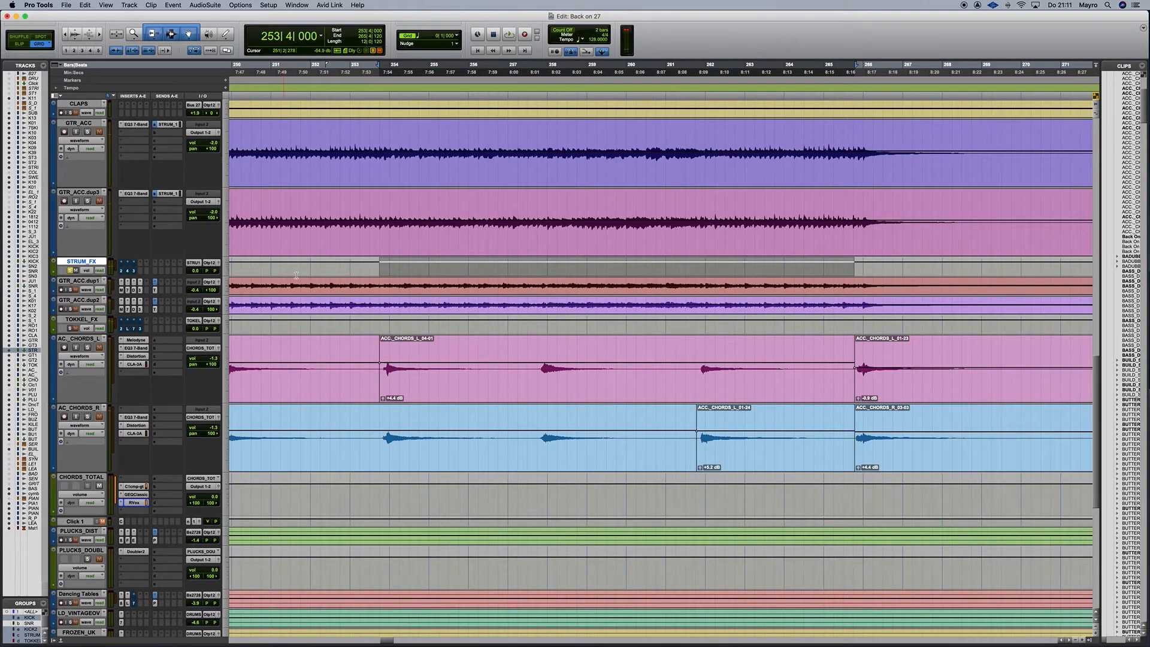
{"action": "key", "text": "space"}
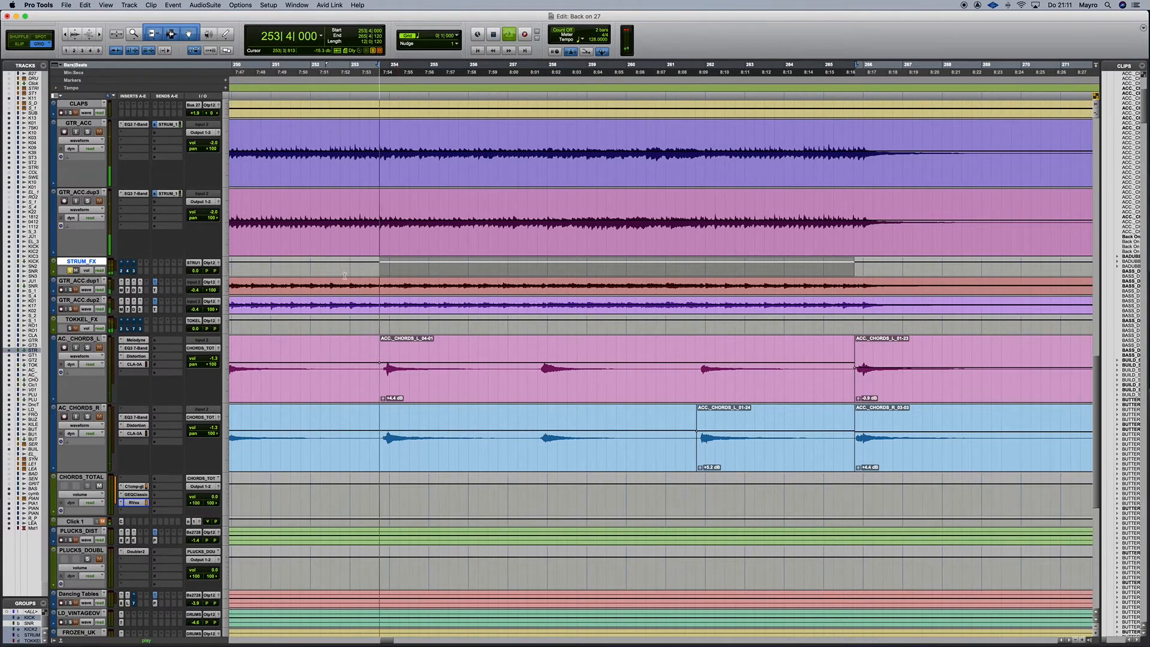
Bring up the STRUM_FX Doubler, stop playback, and nudge its window right.
{"action": "left_click", "coordinate": [122, 270]}
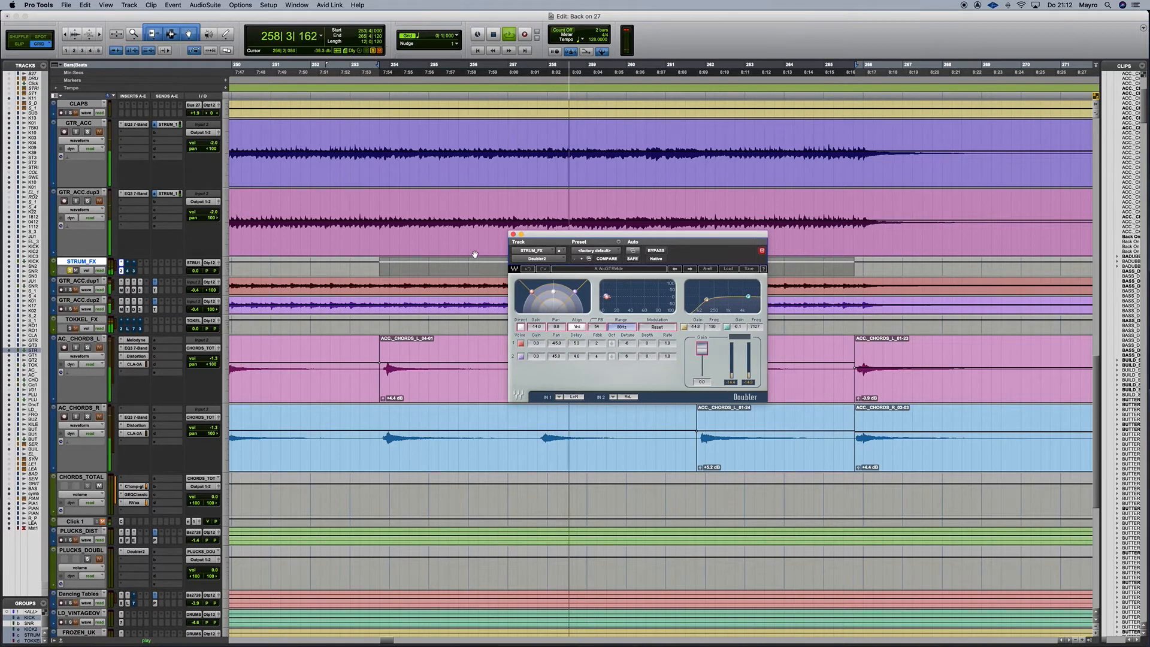
{"action": "key", "text": "space"}
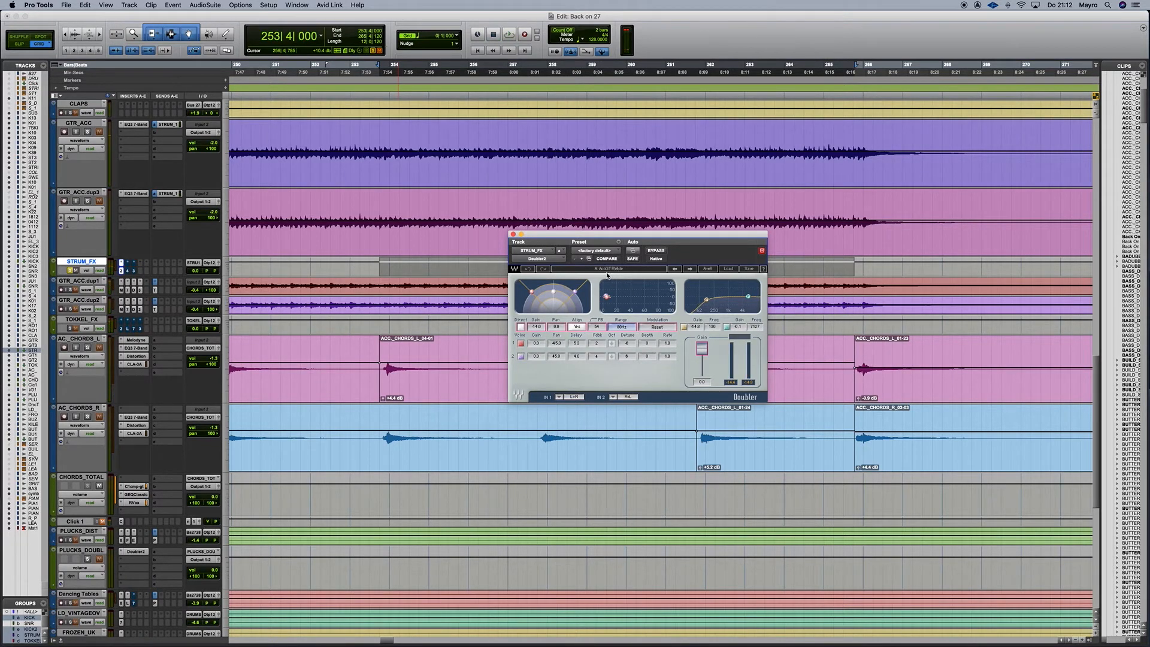
{"action": "left_click_drag", "start_coordinate": [526, 241], "coordinate": [574, 248]}
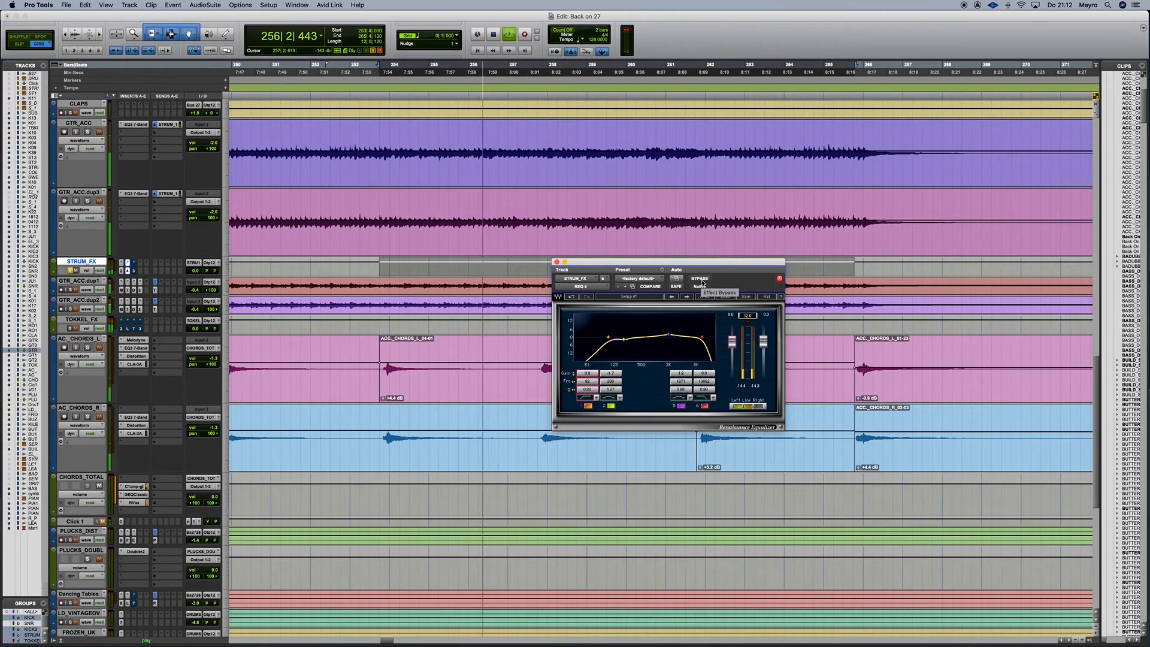
Bypass the STRUM_FX Renaissance EQ, re-enable it to compare, then open its CLA-3A.
{"action": "left_click", "coordinate": [701, 279]}
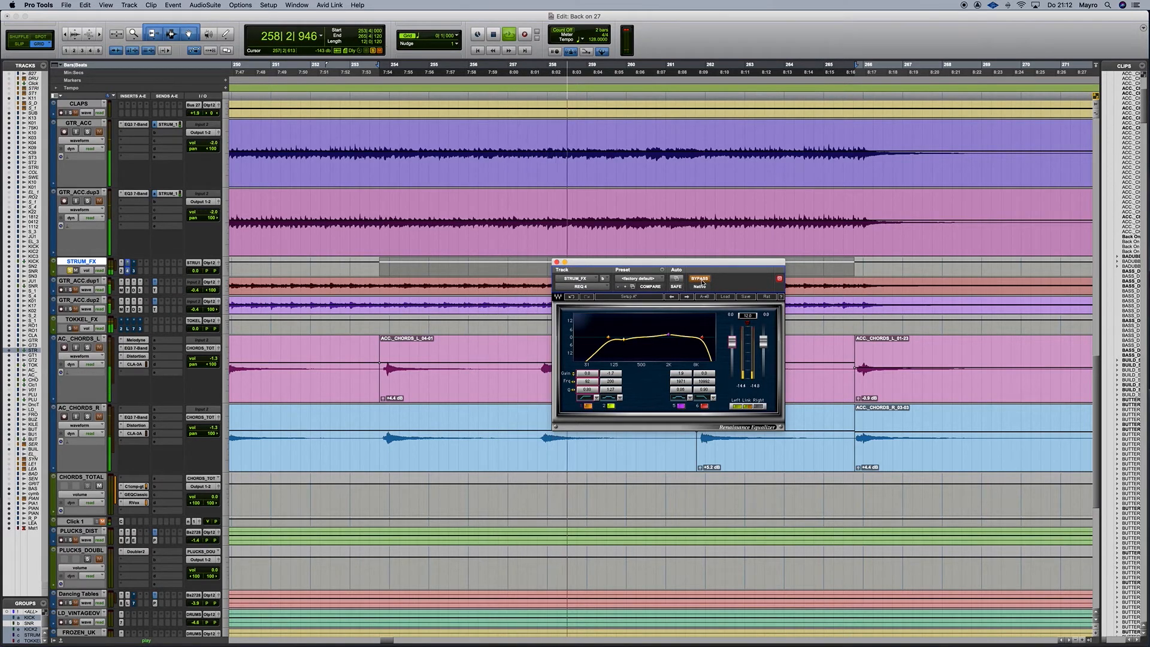
{"action": "left_click", "coordinate": [700, 279]}
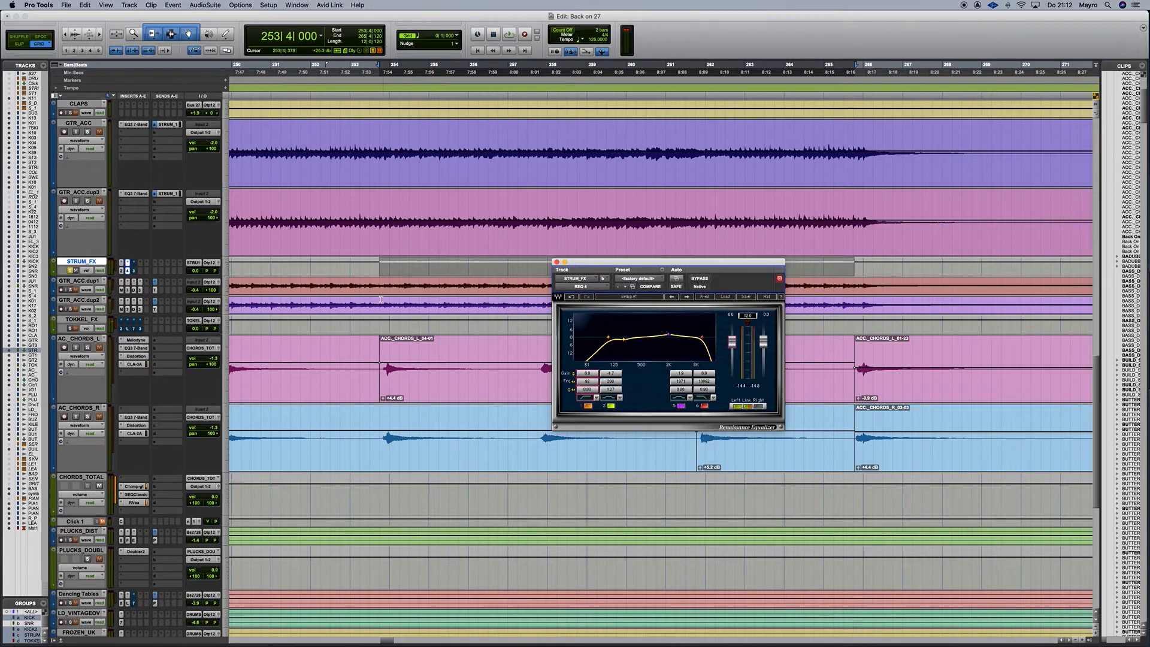
{"action": "left_click", "coordinate": [134, 270]}
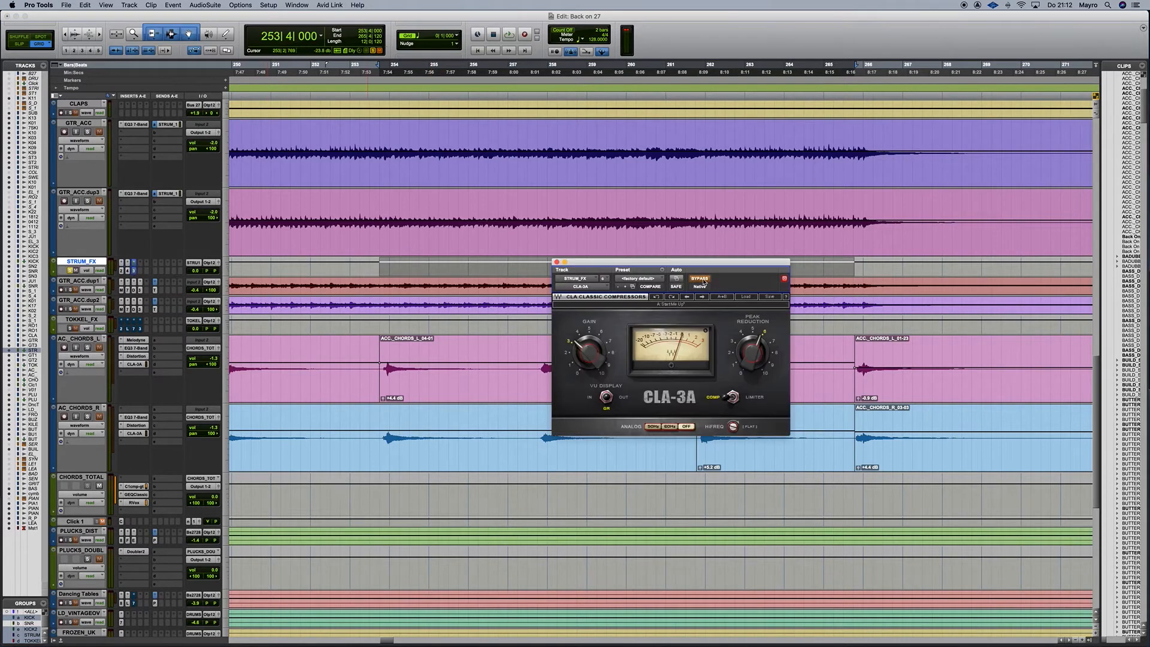
Play through the STRUM_FX CLA-3A, bypass it, then move and close its window.
{"action": "key", "text": "space"}
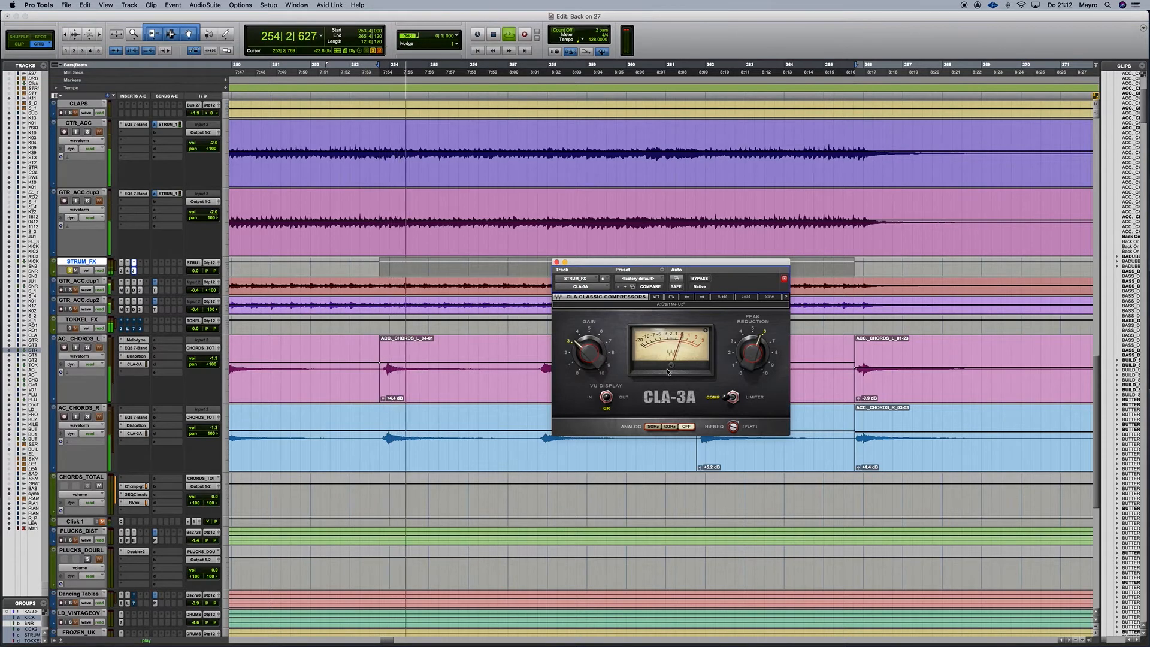
{"action": "left_click", "coordinate": [704, 280]}
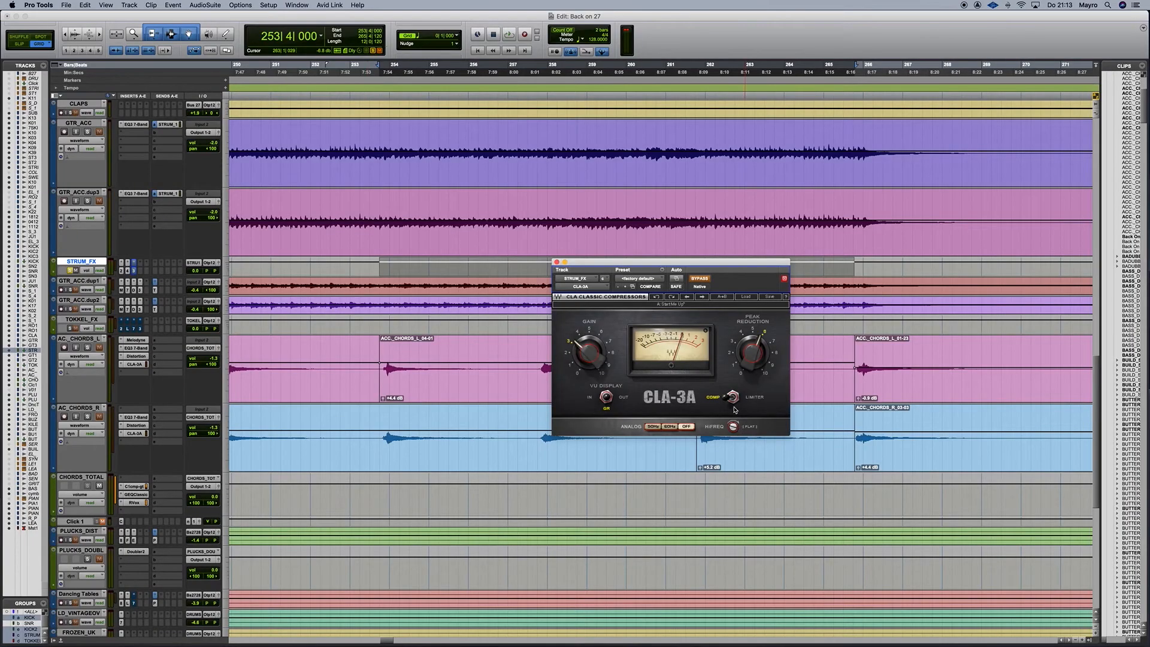
{"action": "left_click_drag", "start_coordinate": [558, 275], "coordinate": [594, 283]}
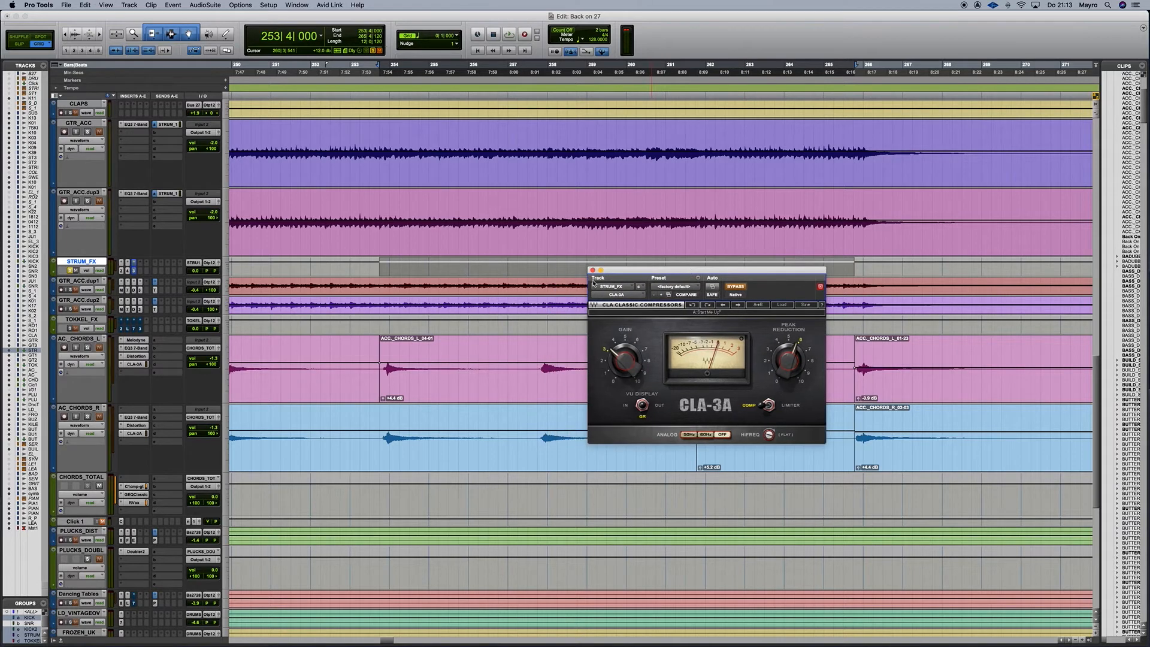
{"action": "left_click", "coordinate": [593, 271]}
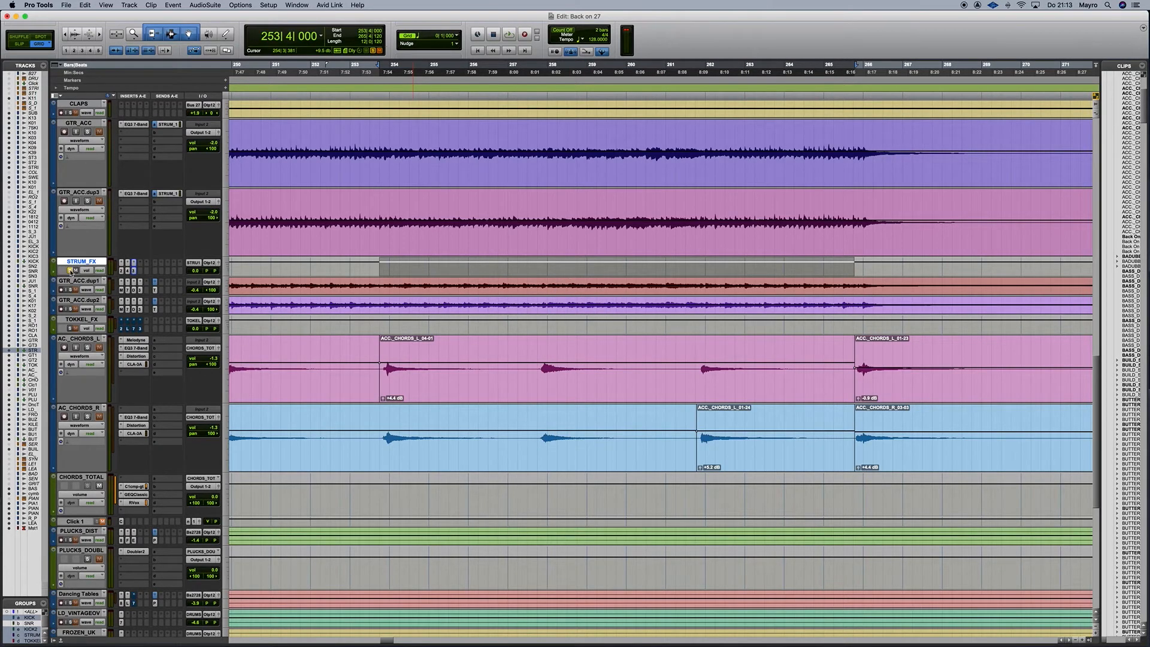
Deselect STRUM_FX and play the chord section once to listen.
{"action": "left_click", "coordinate": [88, 264]}
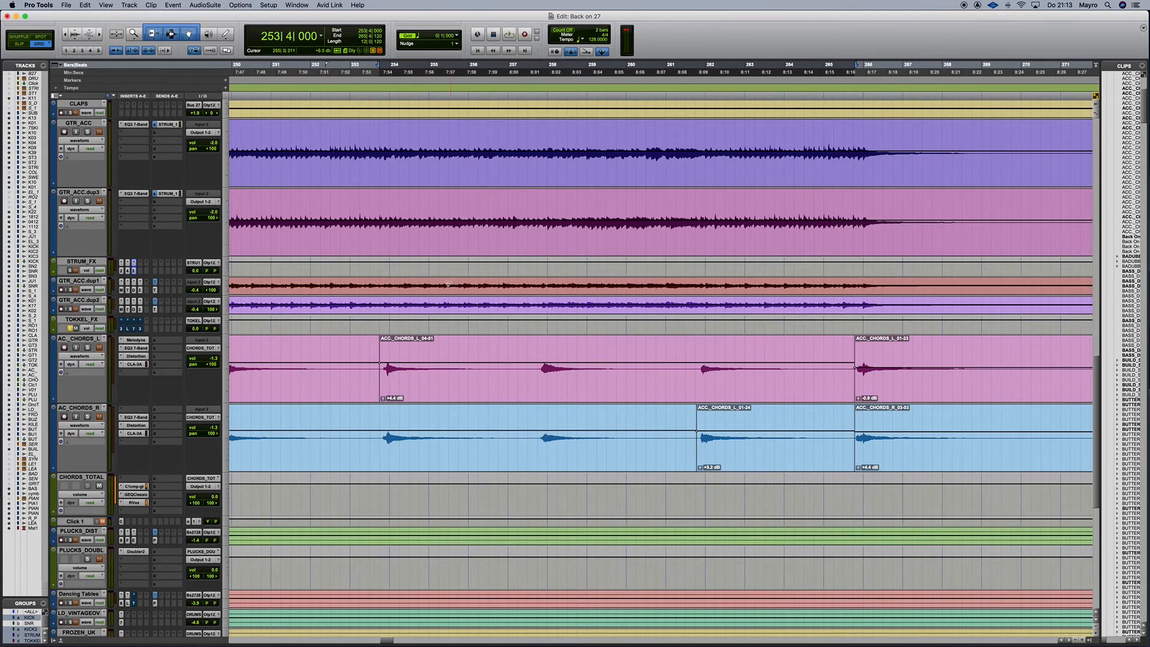
{"action": "key", "text": "space"}
{"action": "key", "text": "space"}
{"action": "key", "text": "space"}
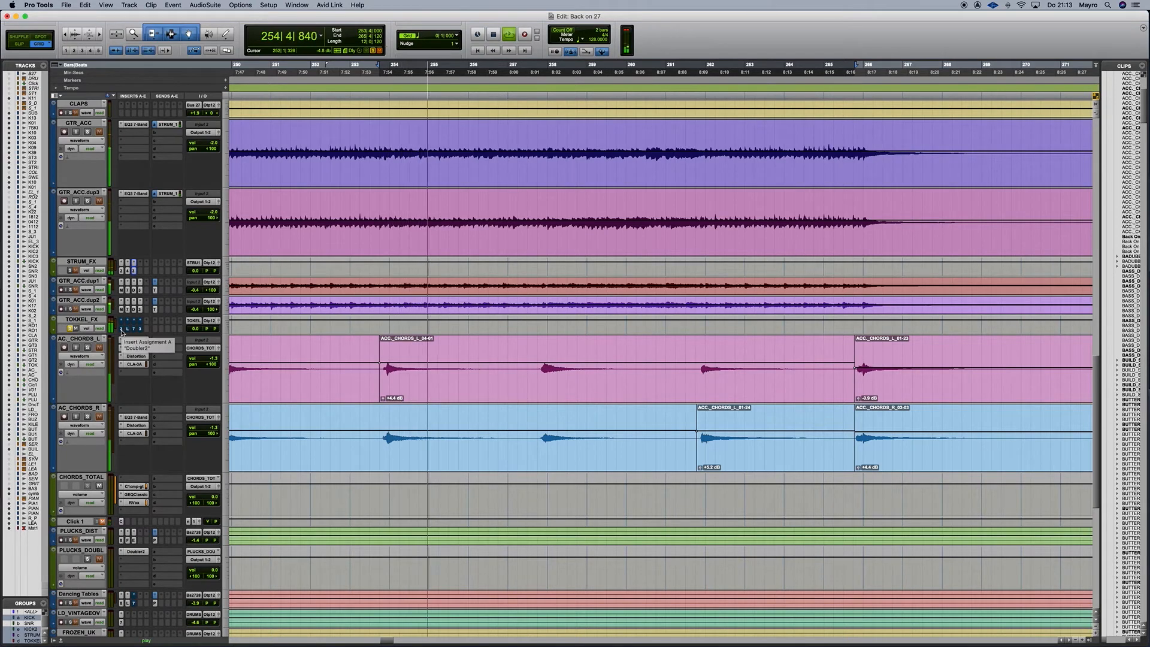
{"action": "key", "text": "space"}
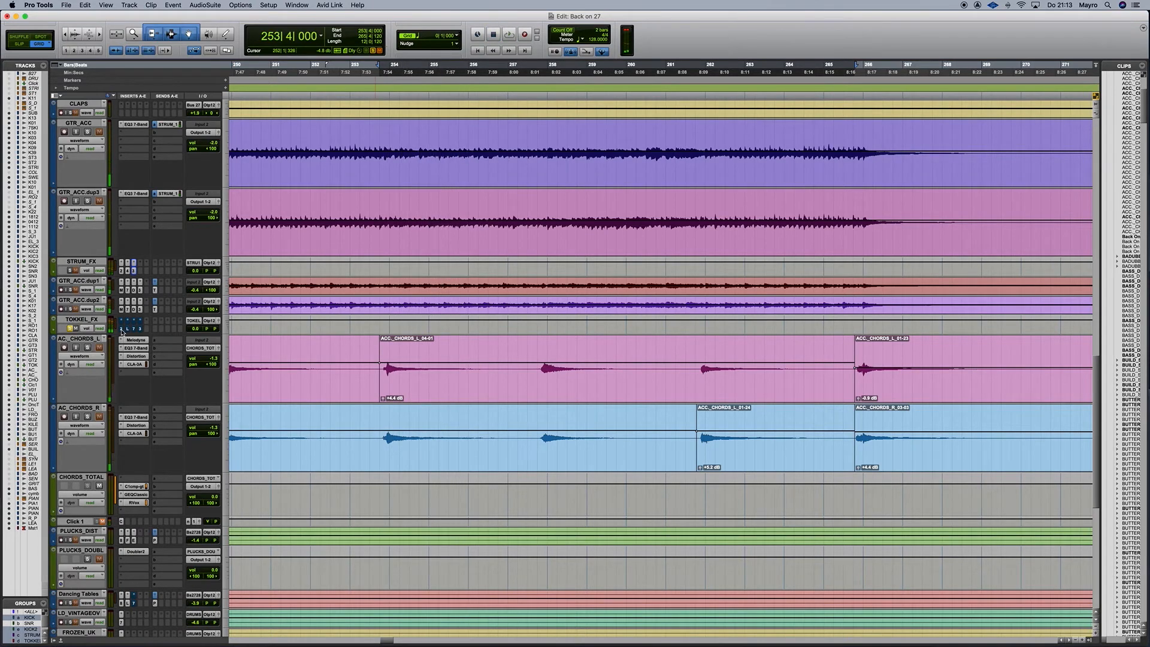
Open the TOKKEL_FX Doubler, move its window over the tracks, and audition it twice.
{"action": "left_click", "coordinate": [122, 329]}
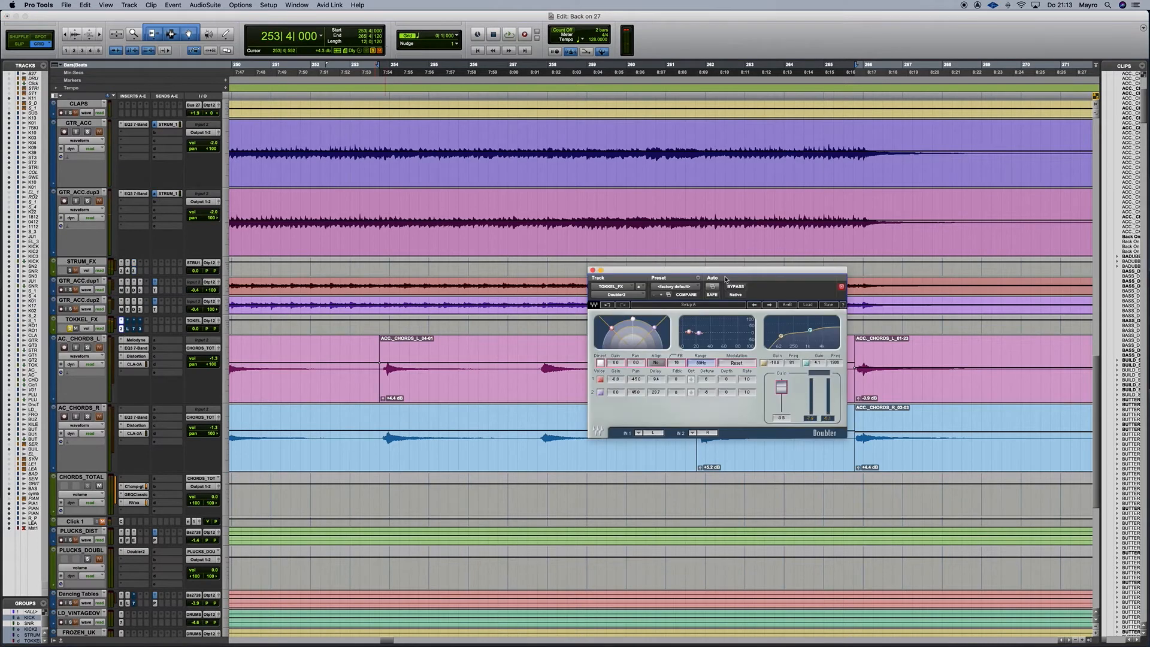
{"action": "left_click_drag", "start_coordinate": [761, 270], "coordinate": [657, 275]}
{"action": "key", "text": "space"}
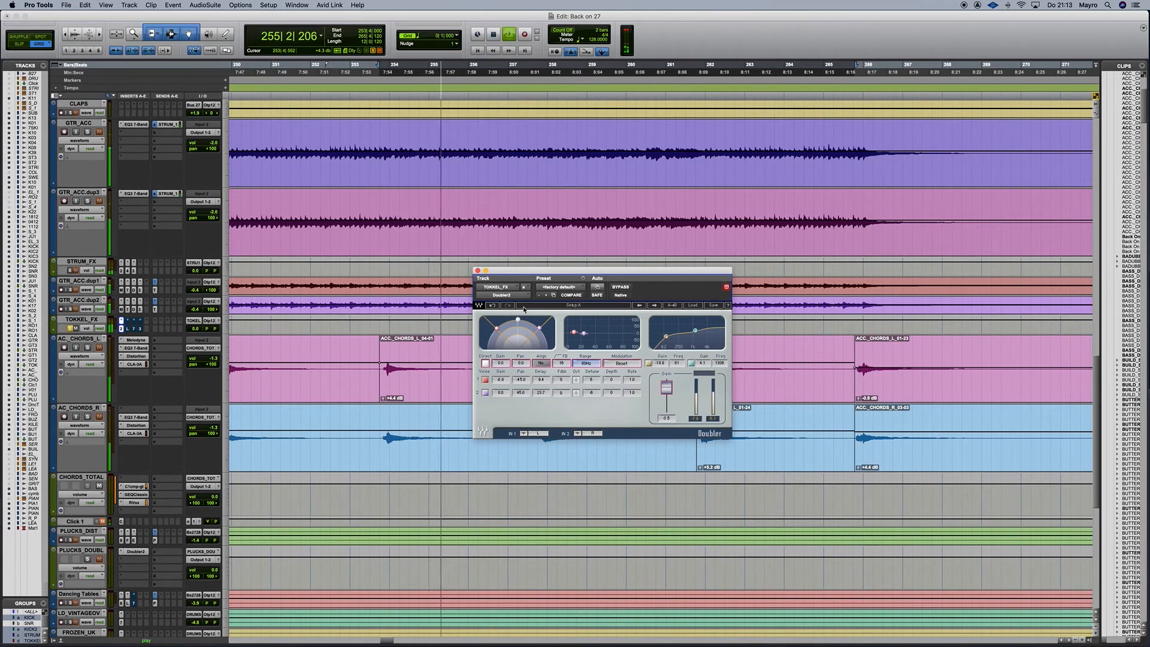
{"action": "key", "text": "space"}
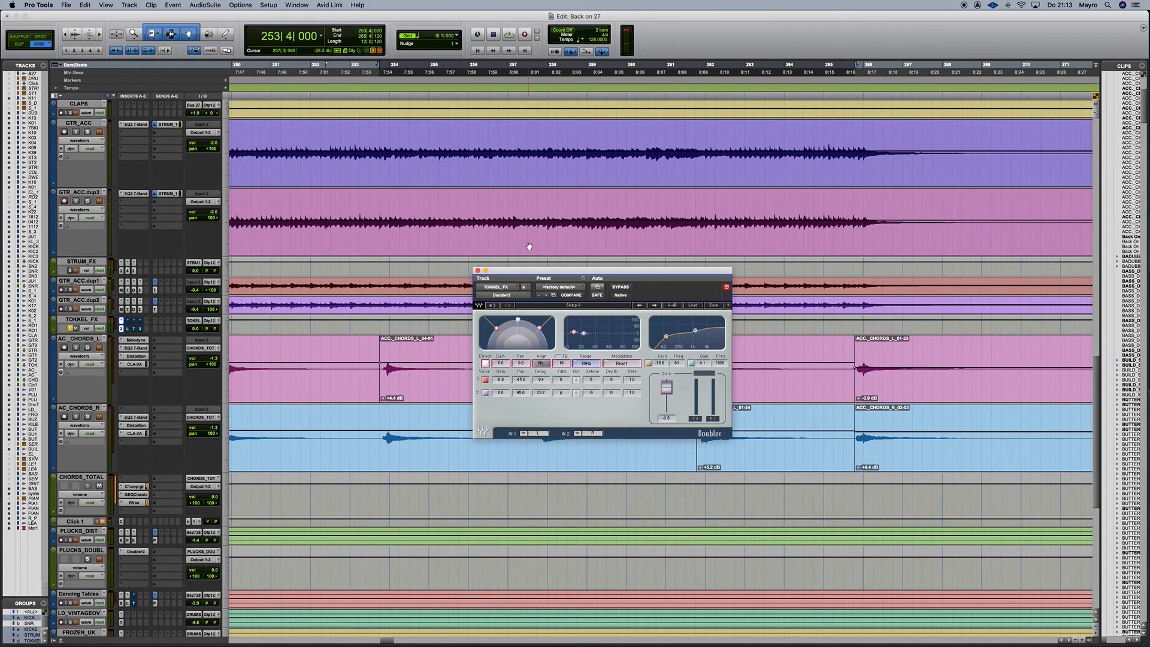
{"action": "key", "text": "space"}
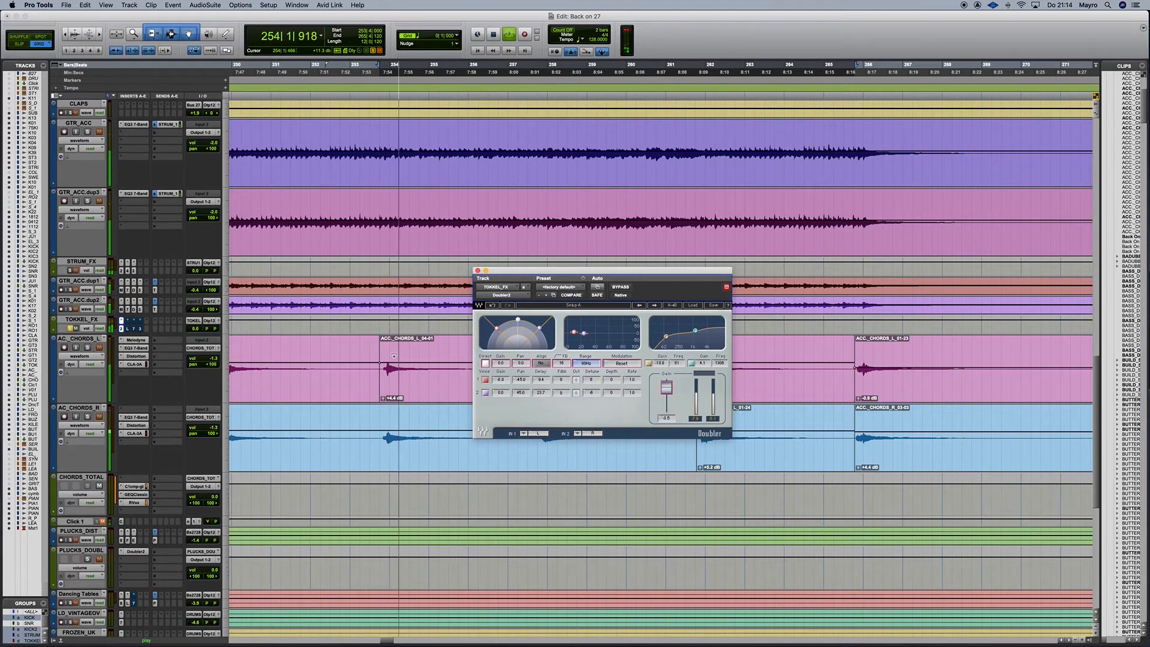
{"action": "key", "text": "space"}
Resume playback of the returns and bring up the Little Plate reverb on TOKKEL_FX.
{"action": "left_click", "coordinate": [72, 274]}
{"action": "key", "text": "space"}
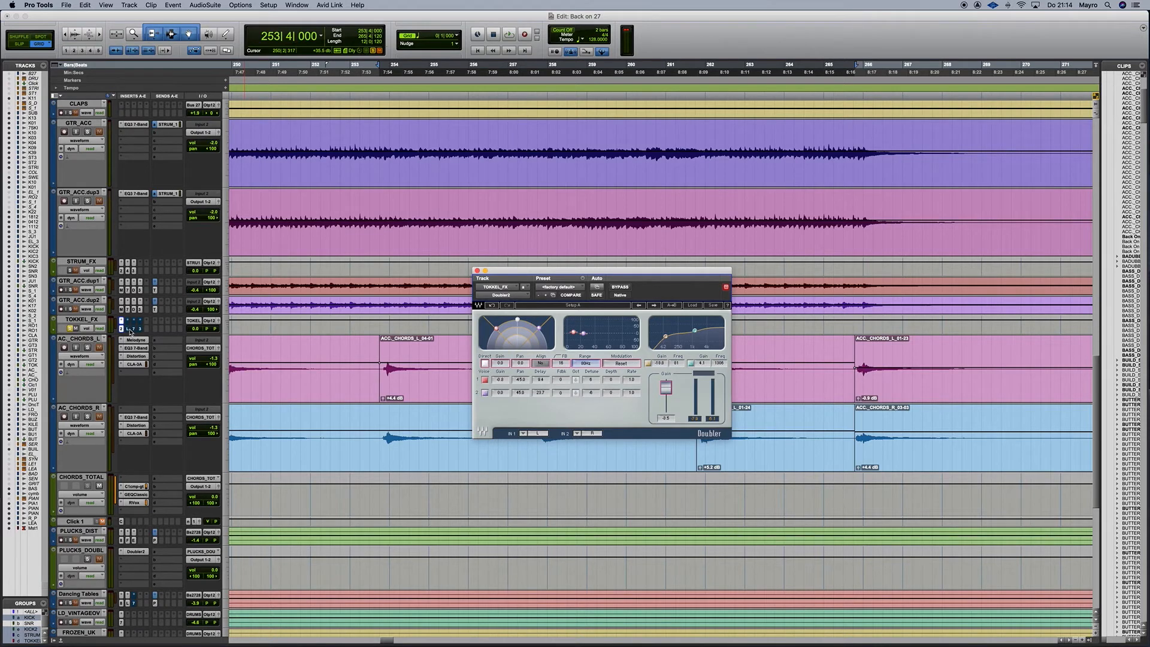
{"action": "left_click", "coordinate": [128, 329]}
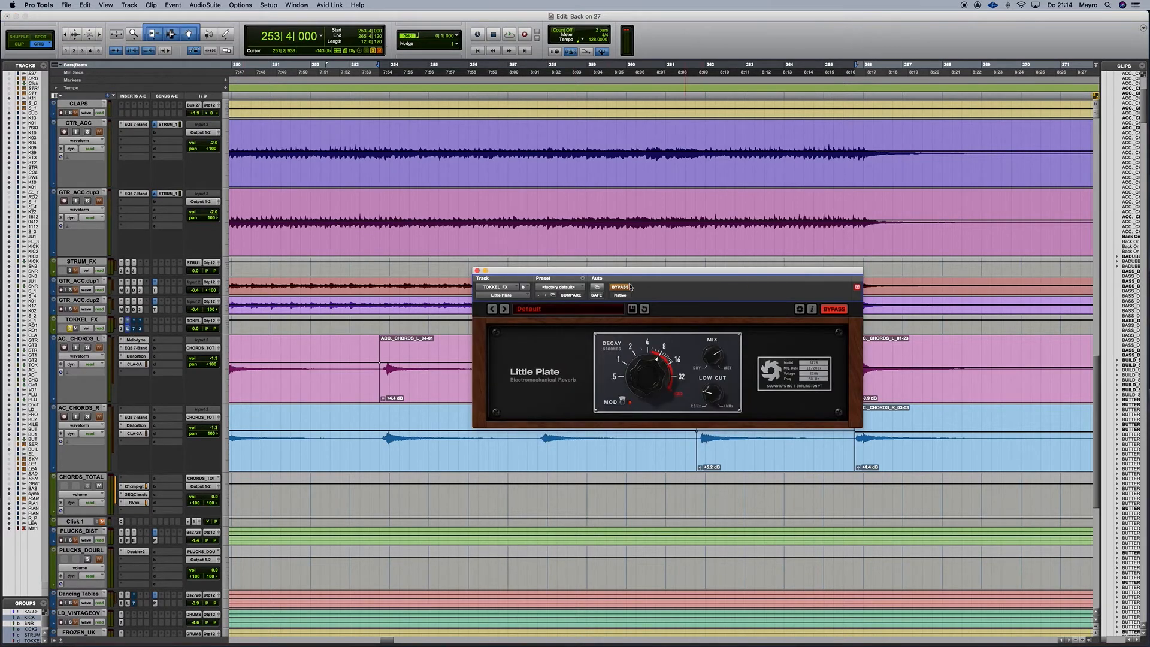
Audition the TOKKEL_FX Little Plate reverb over two playbacks and move its window down.
{"action": "key", "text": "space"}
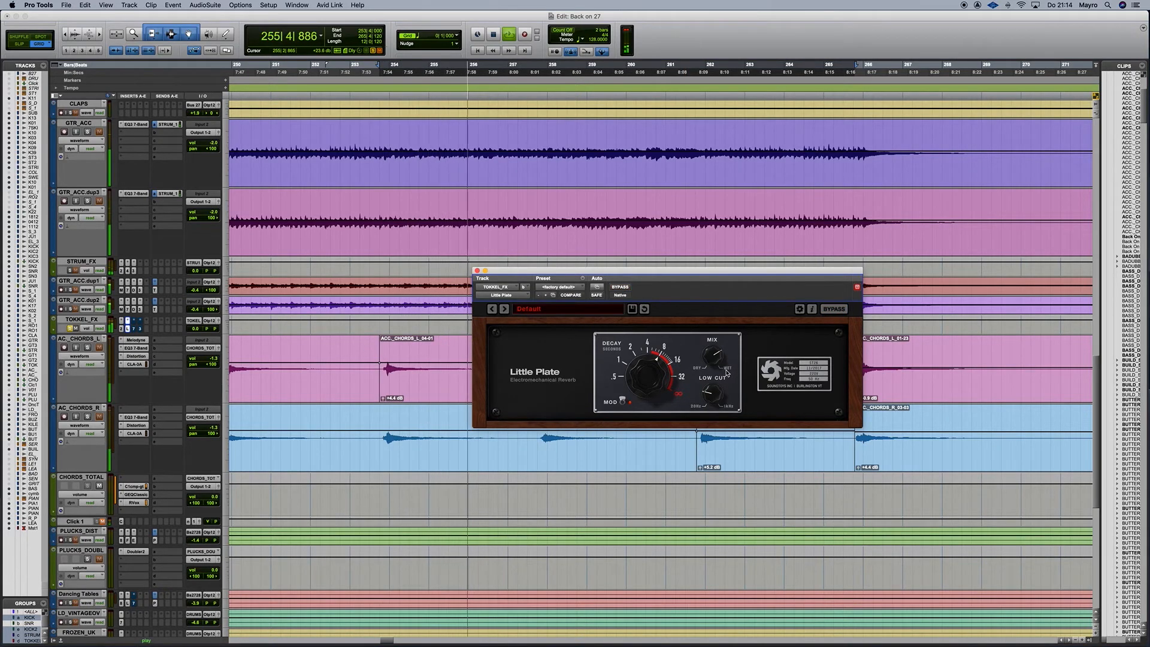
{"action": "key", "text": "space"}
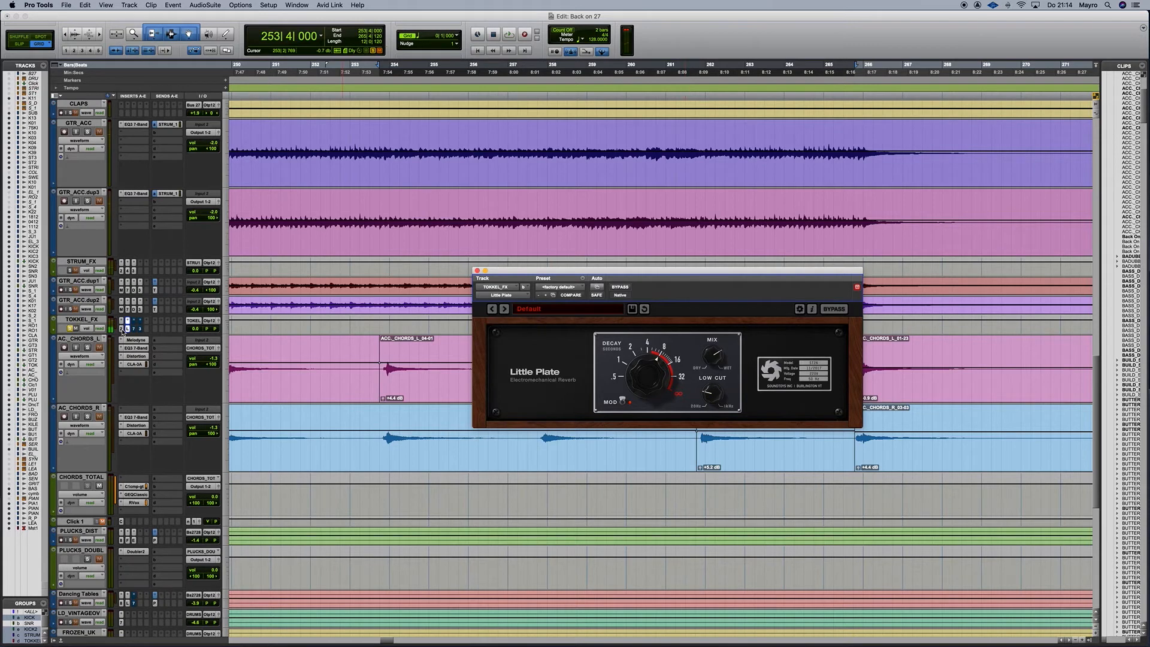
{"action": "key", "text": "space"}
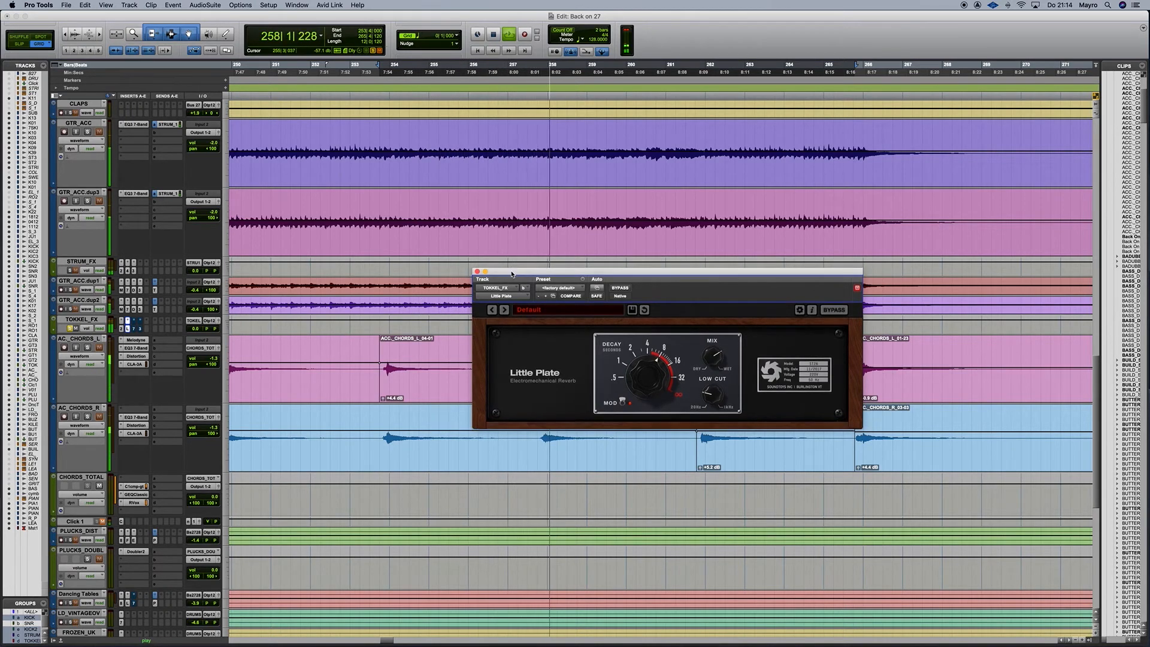
{"action": "left_click_drag", "start_coordinate": [512, 270], "coordinate": [498, 360]}
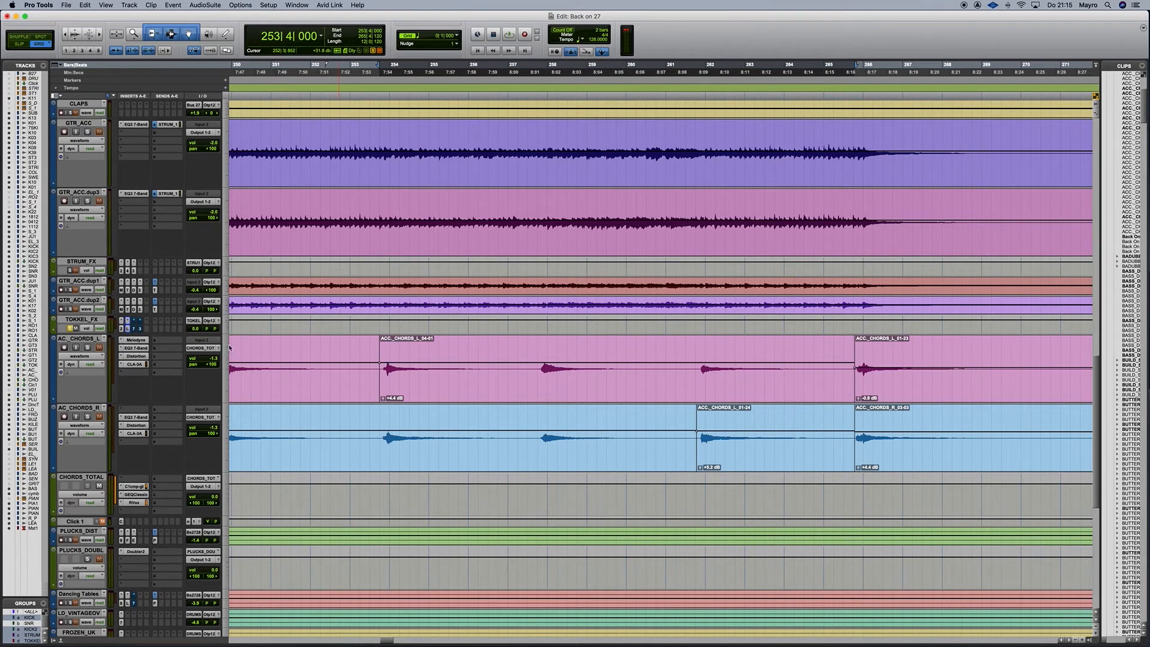
Move the Little Plate window aside, then A/B the TOKKEL_FX EQ3 7-Band during playback.
{"action": "left_click", "coordinate": [128, 321]}
{"action": "left_click_drag", "start_coordinate": [456, 342], "coordinate": [393, 334]}
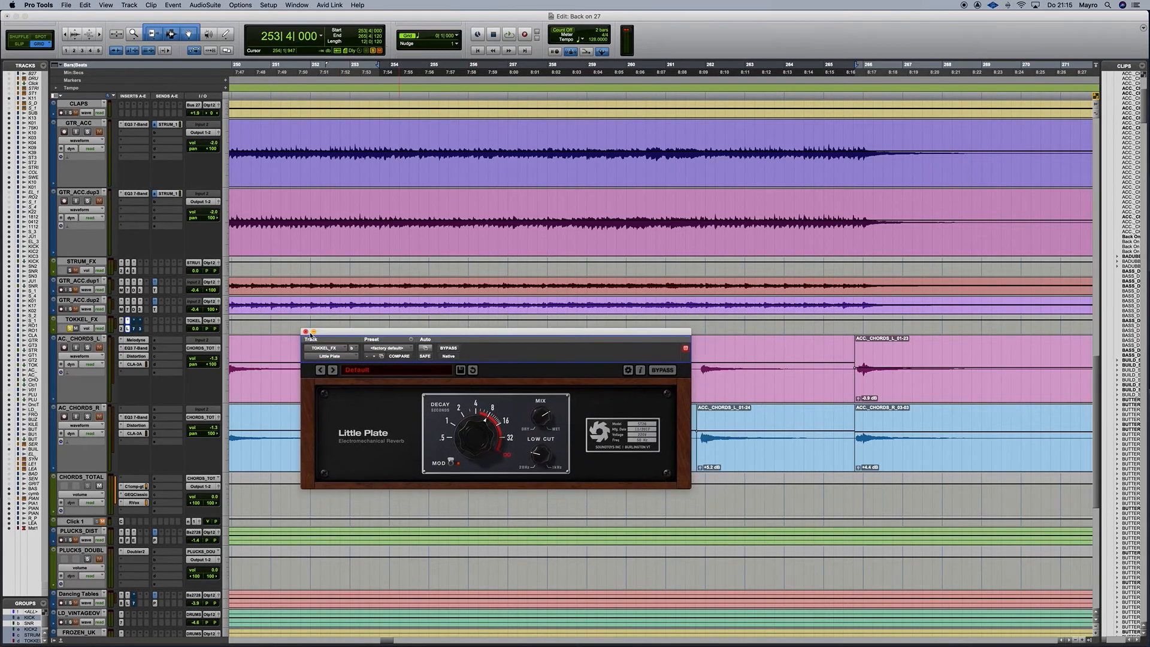
{"action": "left_click", "coordinate": [134, 321]}
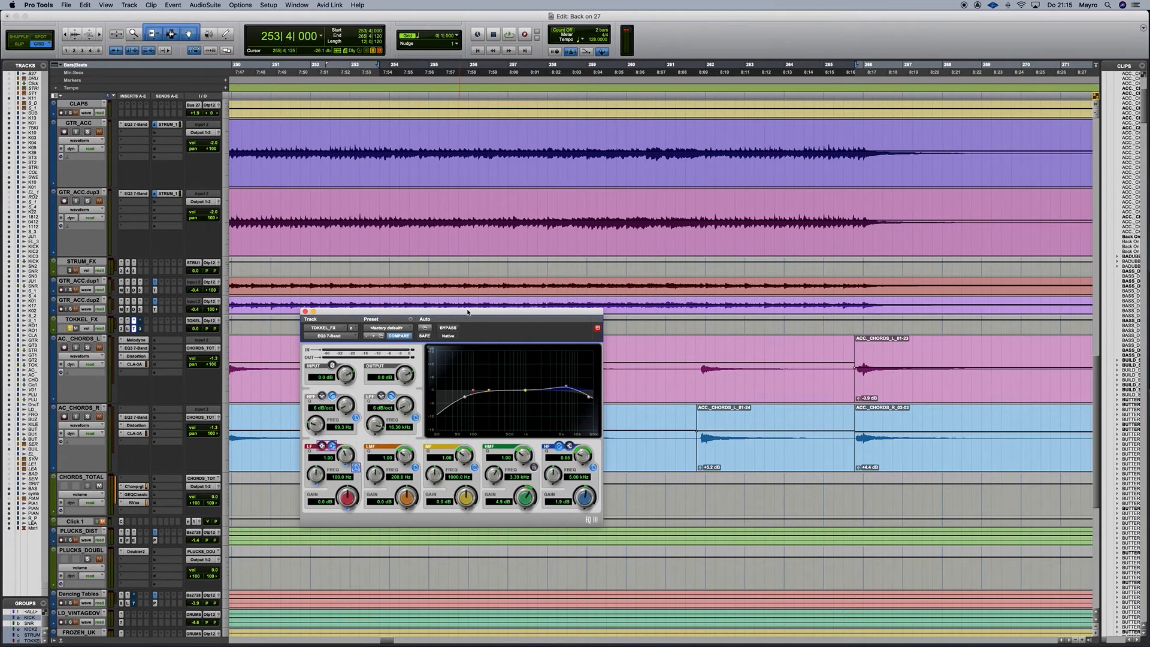
{"action": "key", "text": "space"}
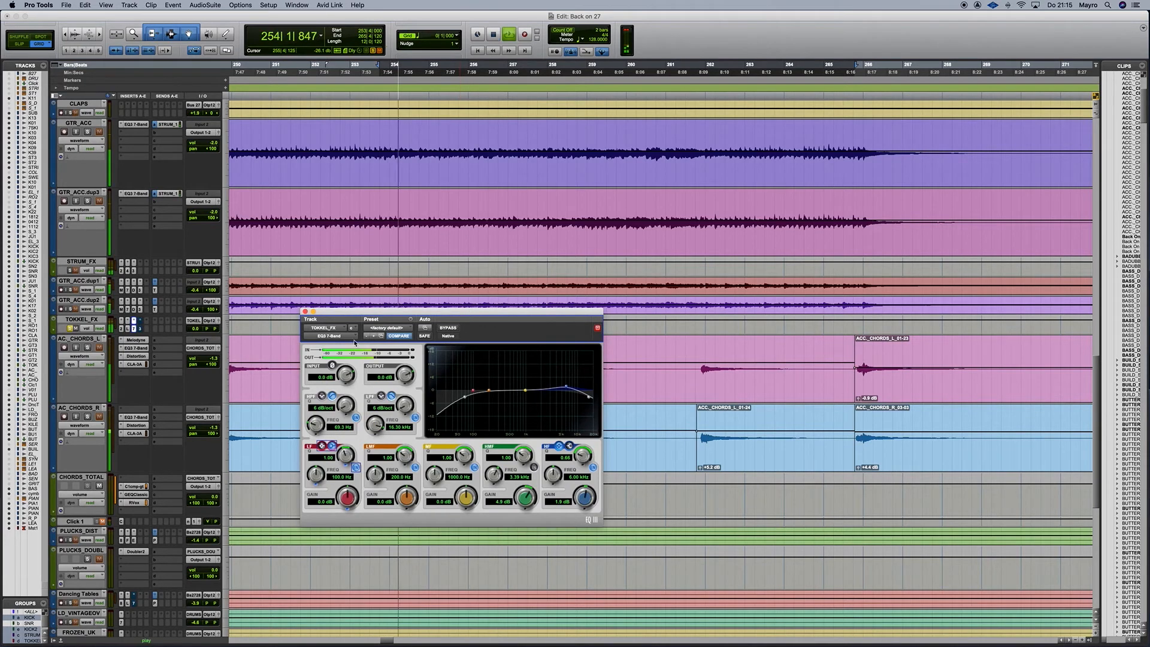
{"action": "left_click", "coordinate": [448, 328]}
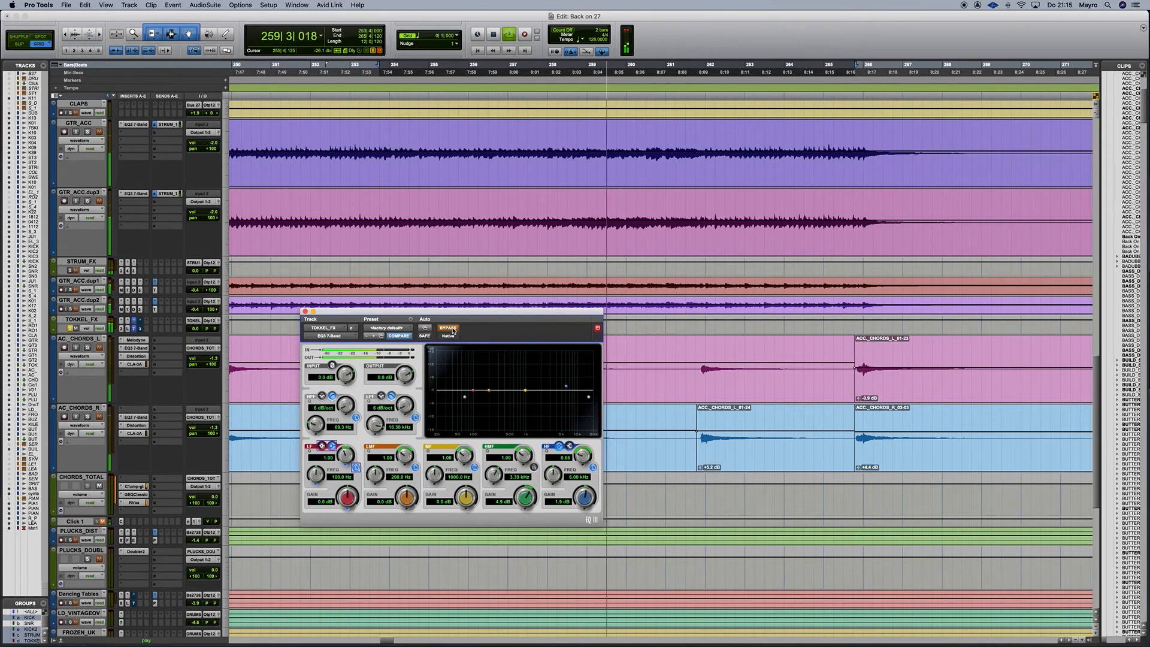
{"action": "left_click", "coordinate": [452, 330]}
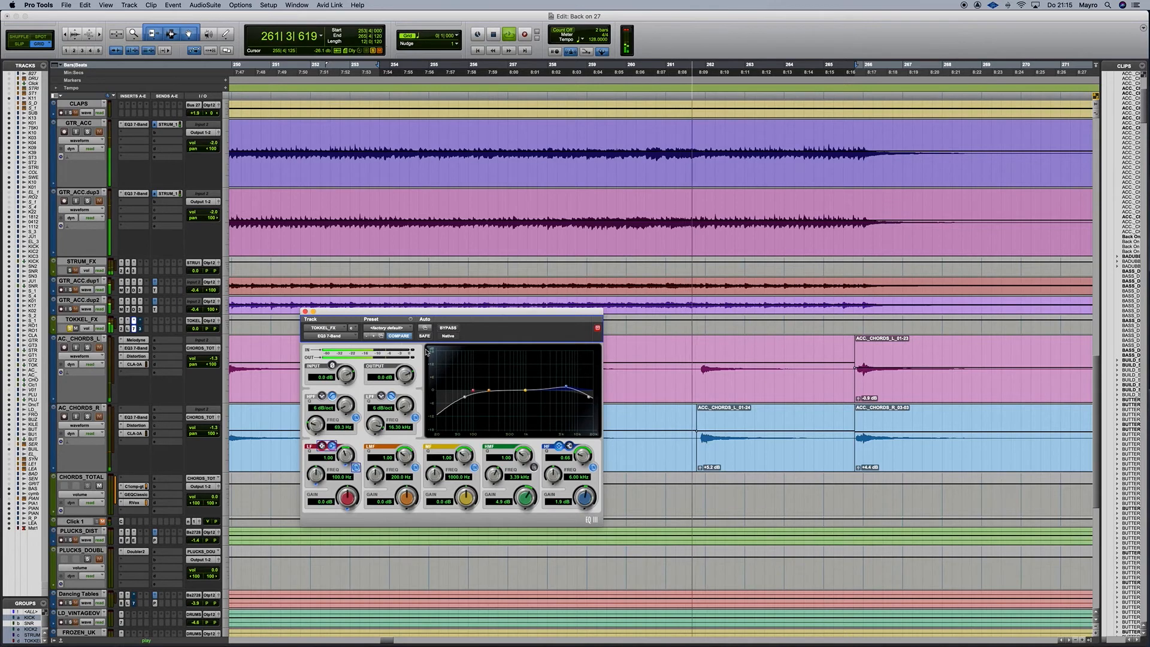
{"action": "key", "text": "space"}
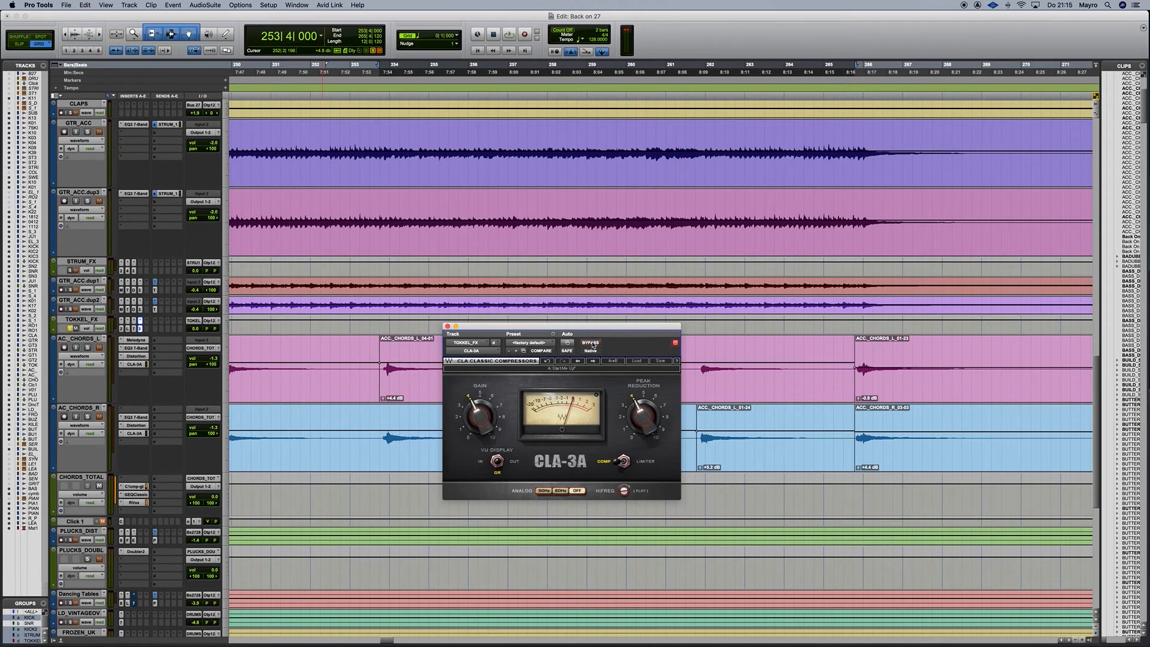
Play and A/B the TOKKEL_FX CLA-3A via bypass, then stop and close the compressor.
{"action": "key", "text": "space"}
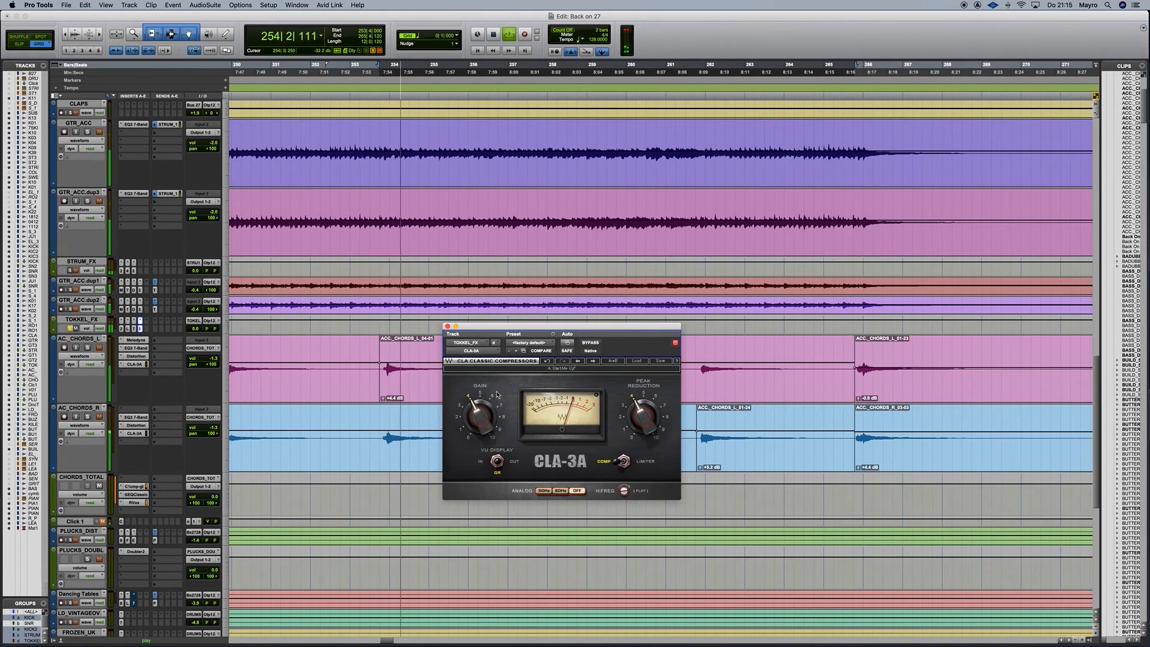
{"action": "left_click", "coordinate": [591, 344]}
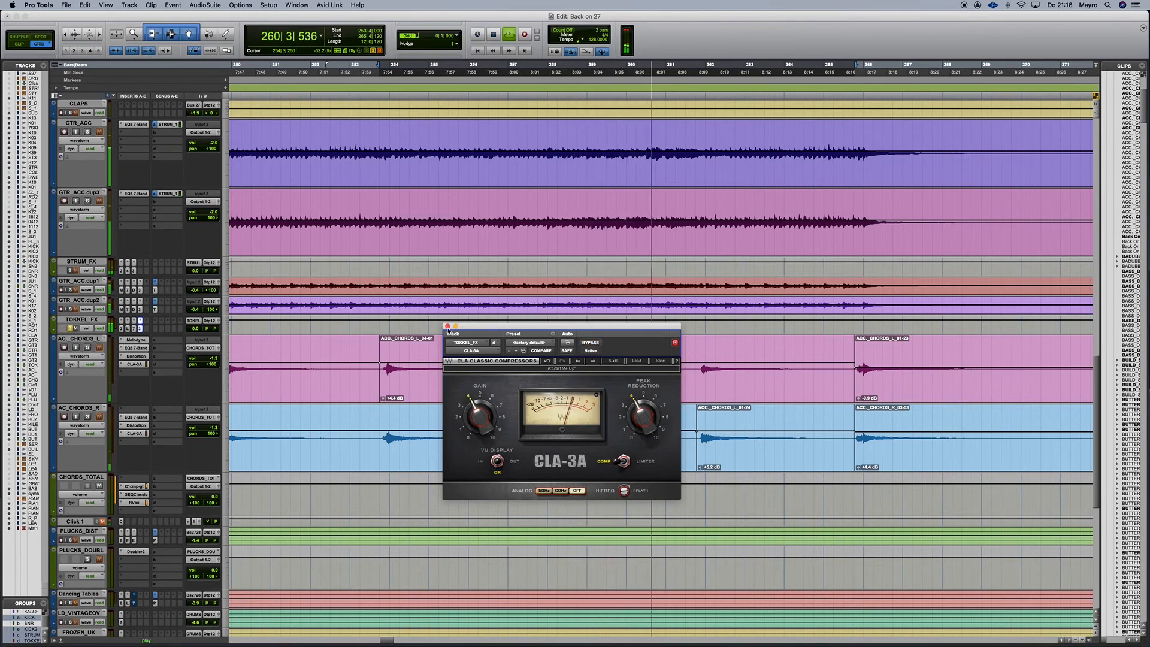
{"action": "left_click", "coordinate": [590, 344]}
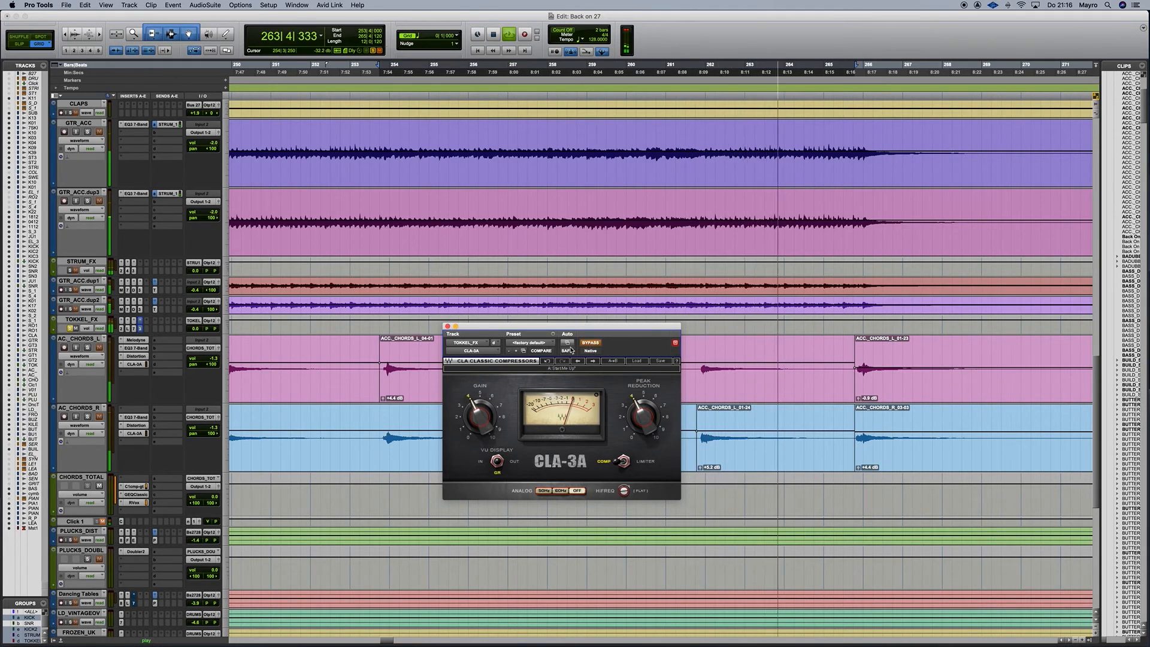
{"action": "key", "text": "space"}
{"action": "left_click", "coordinate": [448, 327]}
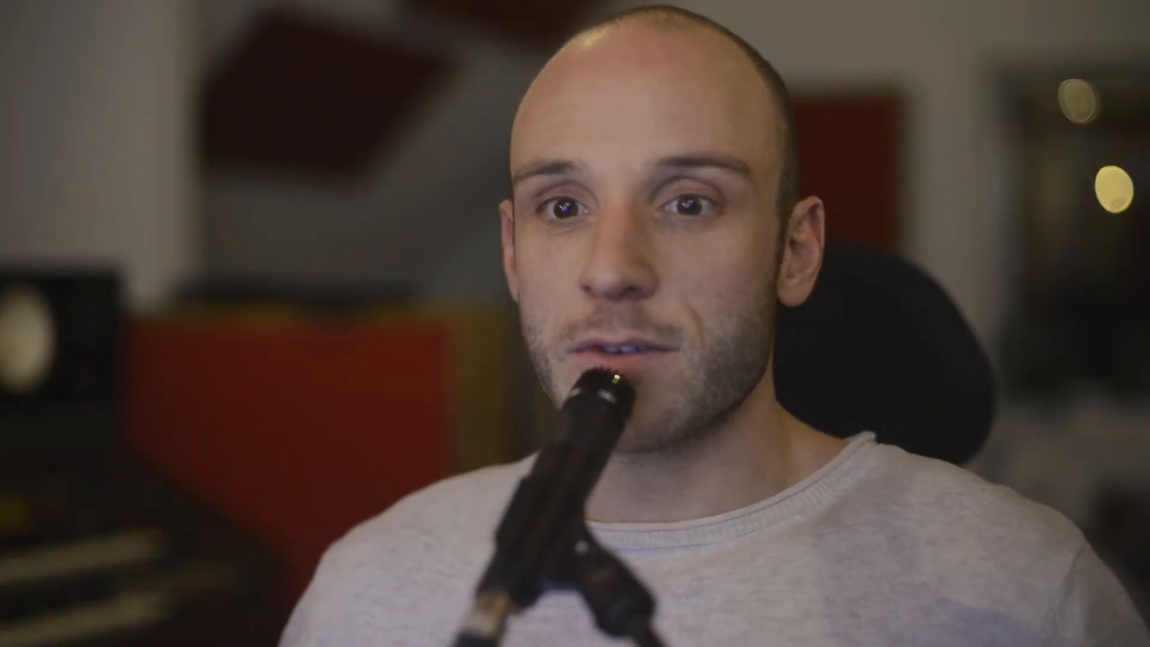